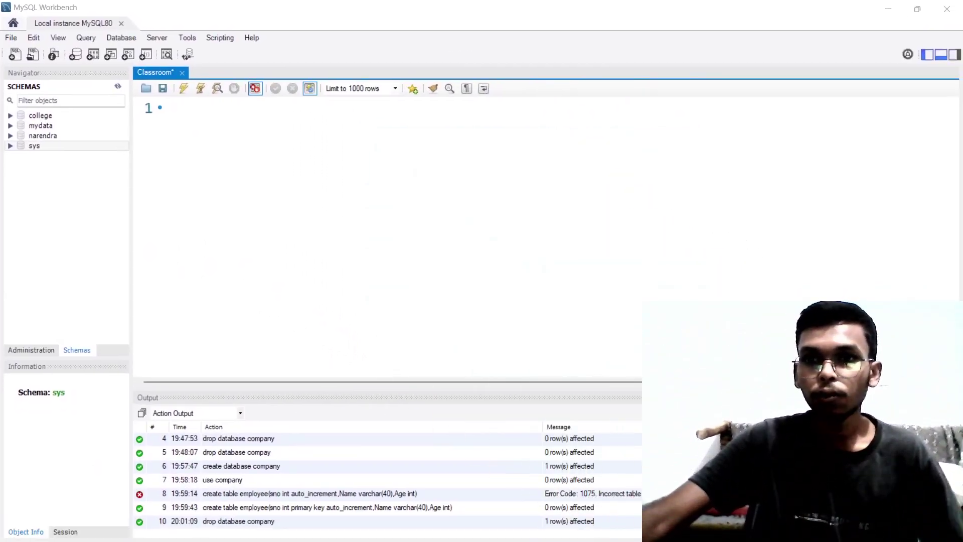
Step: Run the 'create database company;' statement in the query editor
click(194, 202)
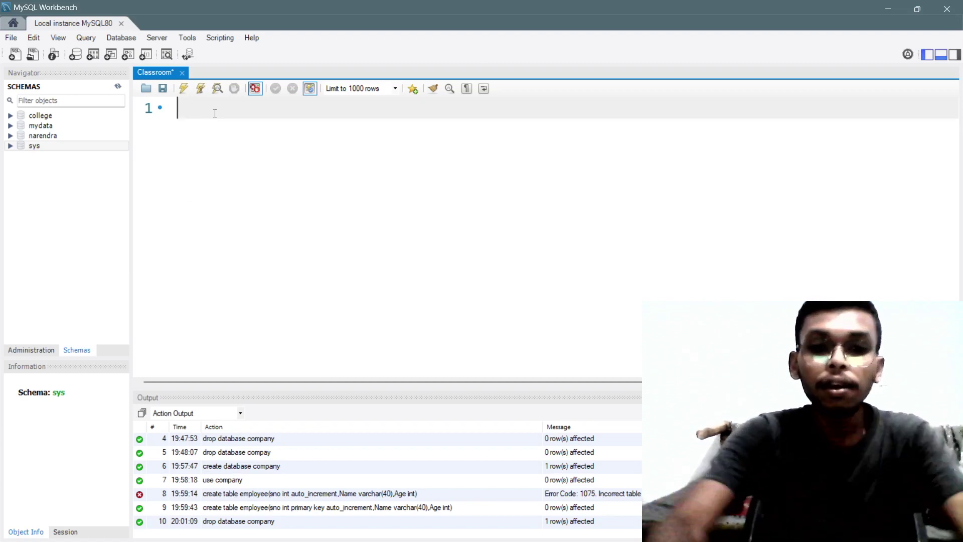
text(createtdatabase)
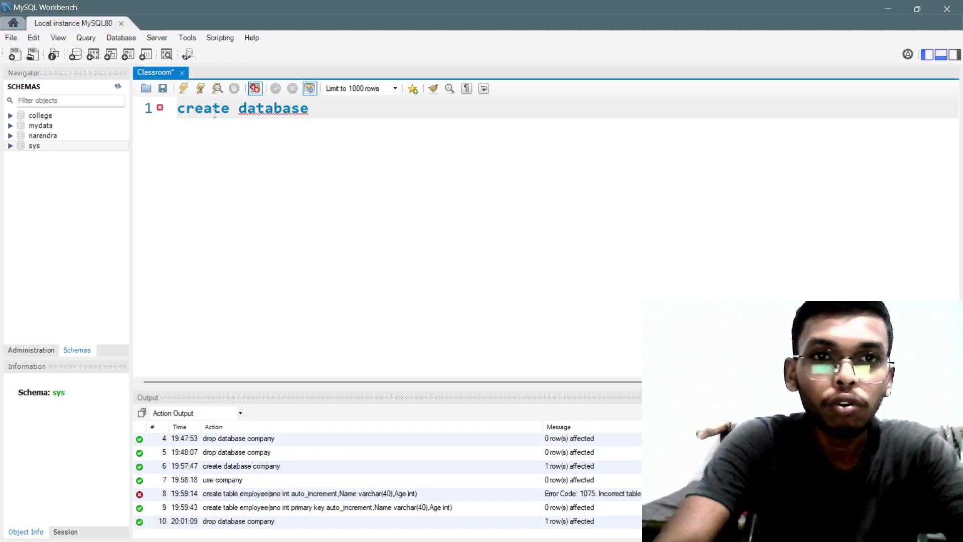
text(compa)
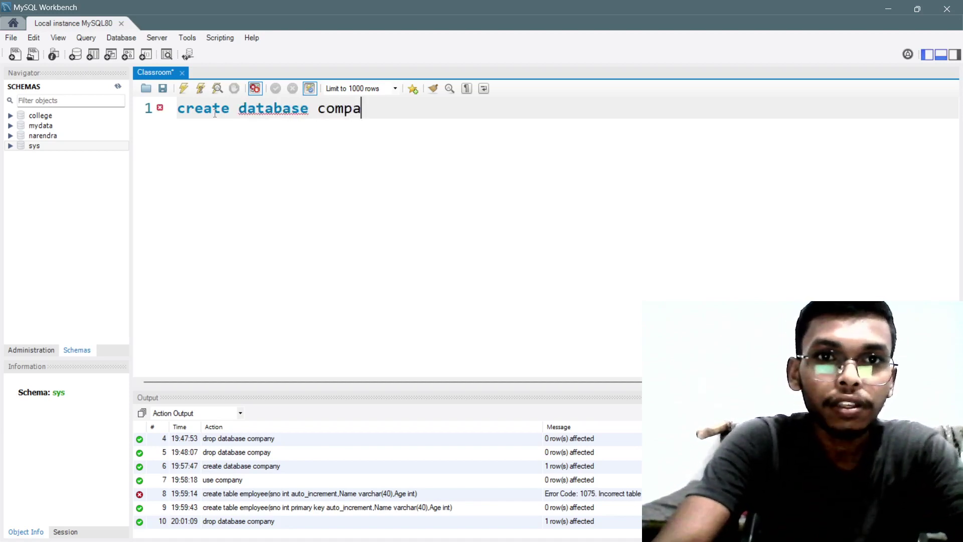
text(ny;)
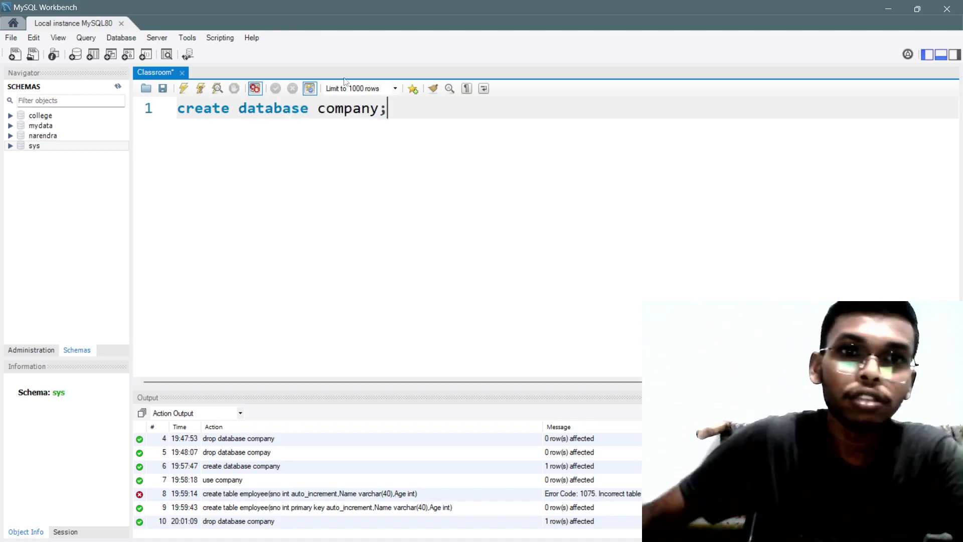
drag(420, 110, 164, 106)
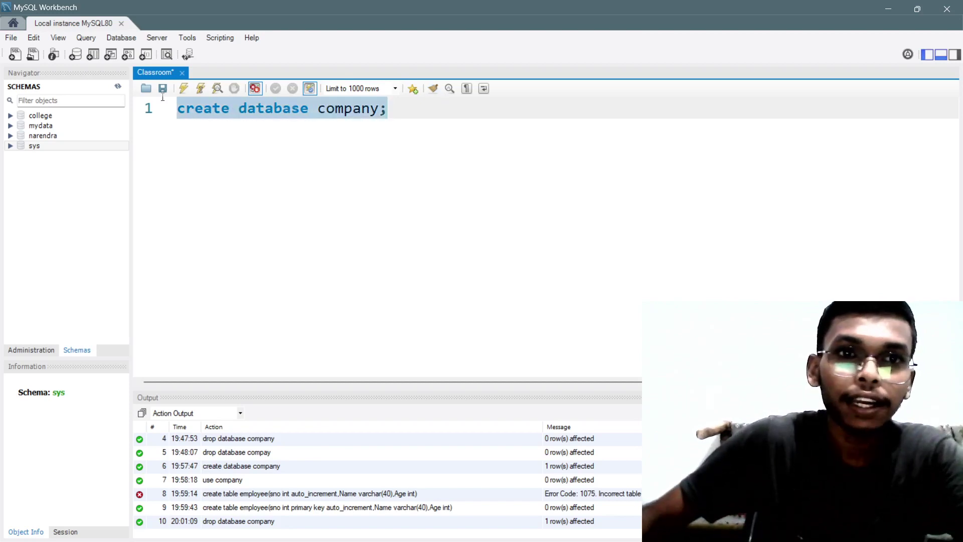
click(201, 89)
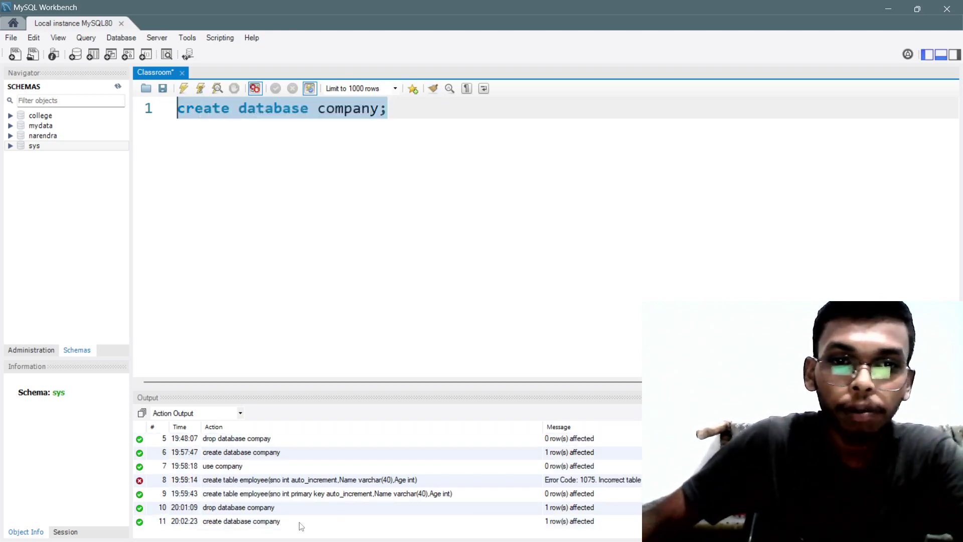
key(Right)
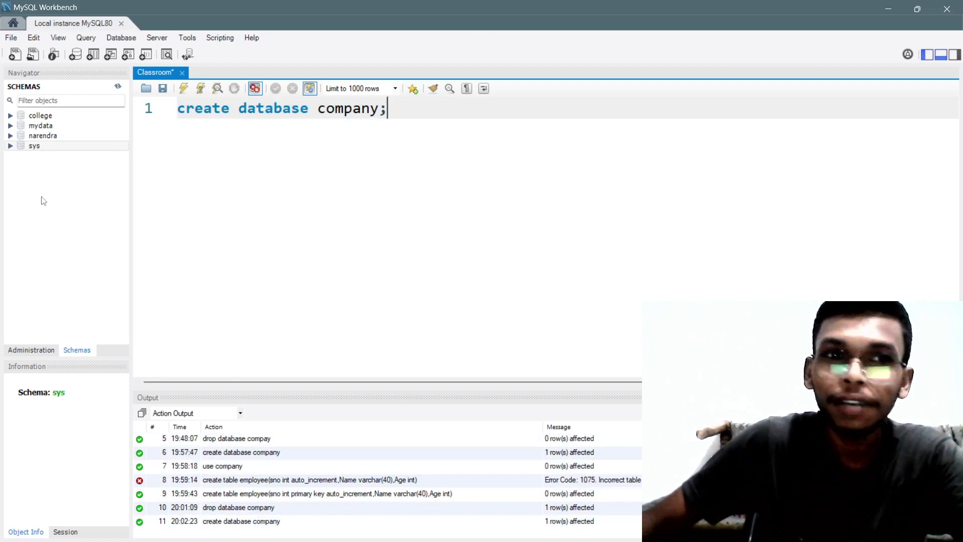
Step: Refresh the Schemas navigator and expand the new company schema
right_click(42, 202)
click(86, 232)
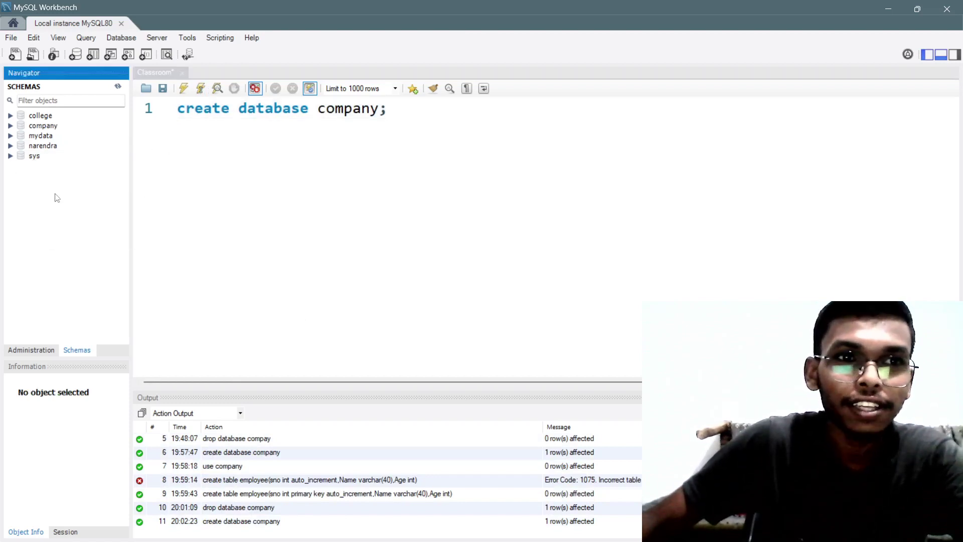
click(11, 125)
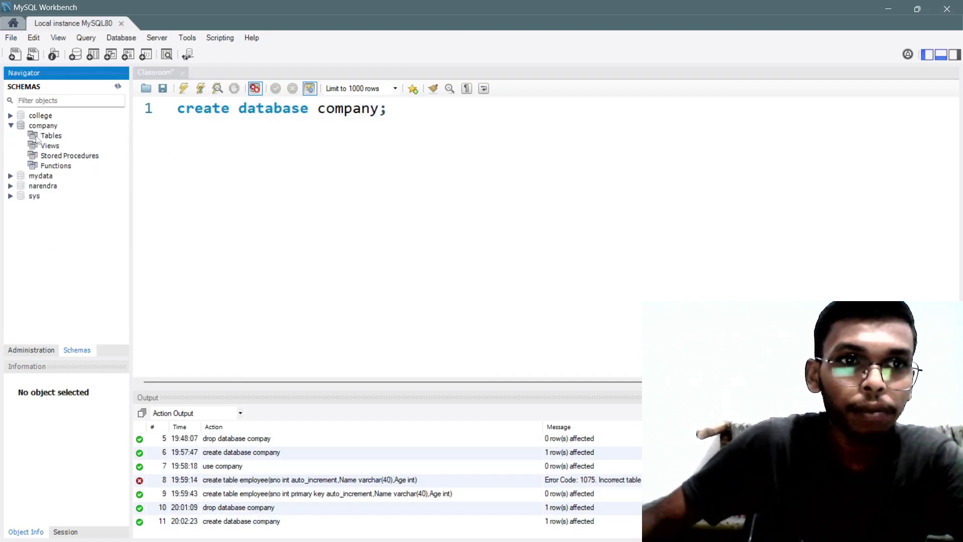
Step: Add 'use company;' on line 2, run it, and leave a blank line 3
click(413, 115)
key(Return)
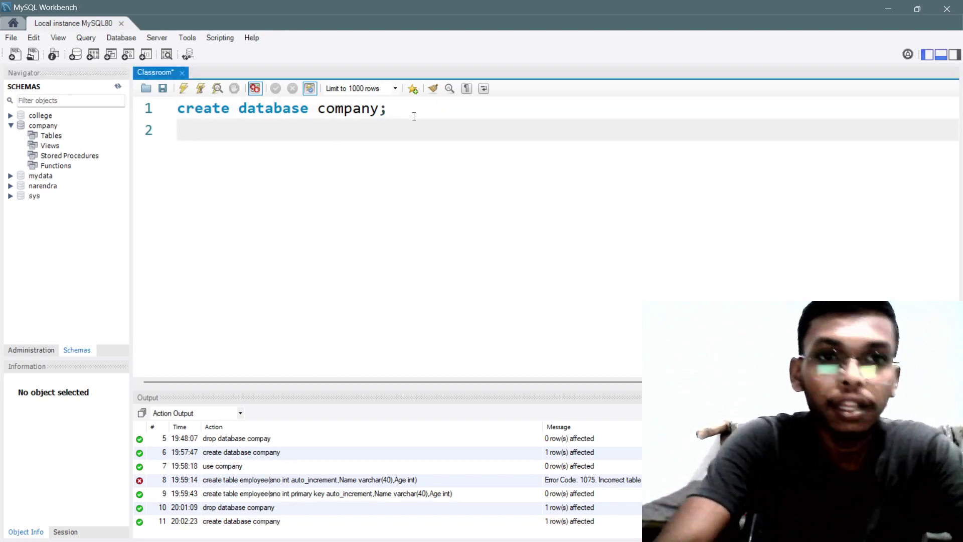
text(use)
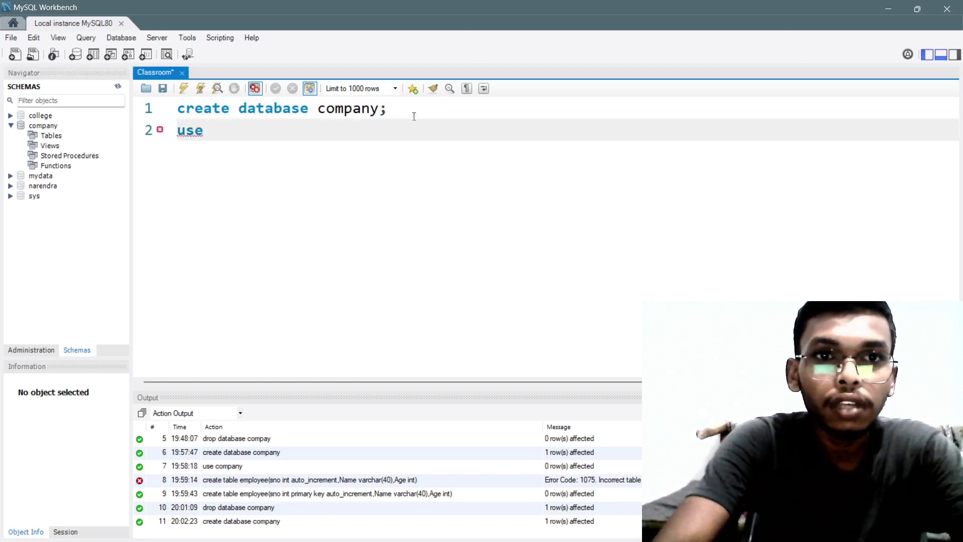
text( company;)
drag(284, 130, 164, 118)
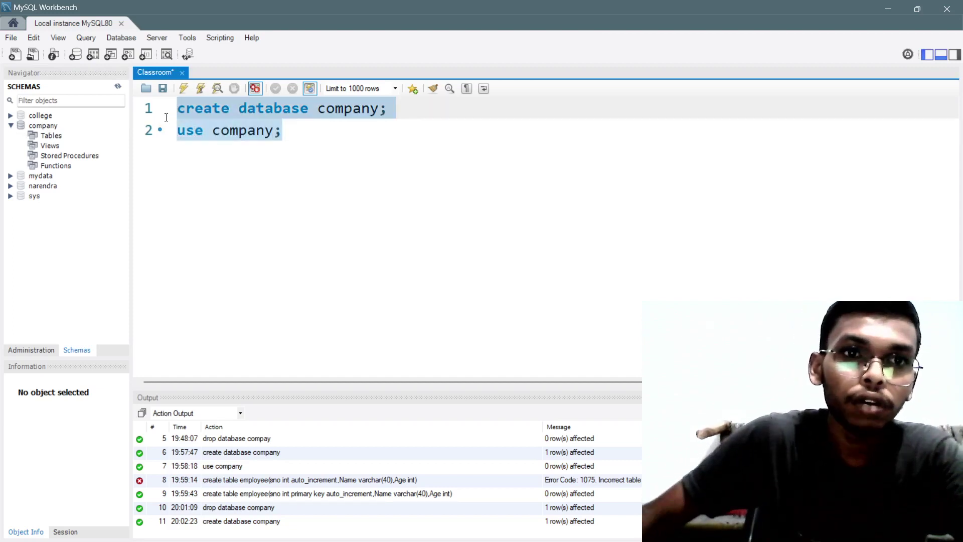
drag(282, 130, 170, 141)
click(201, 88)
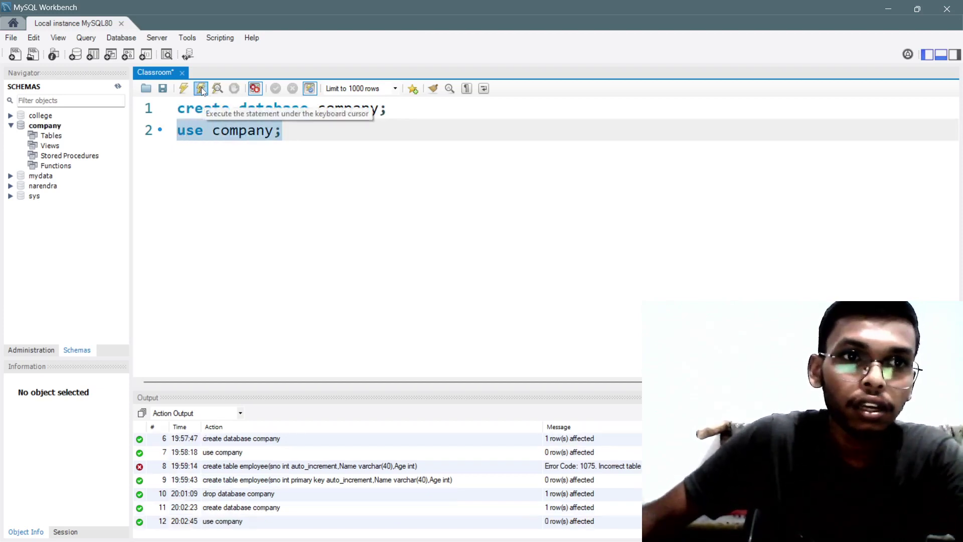
click(299, 130)
key(Return)
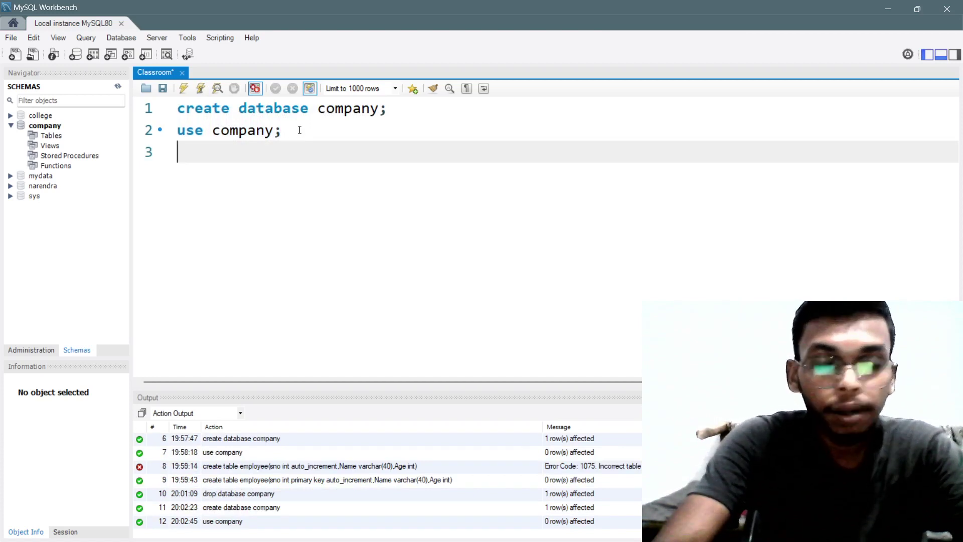
text(create tab)
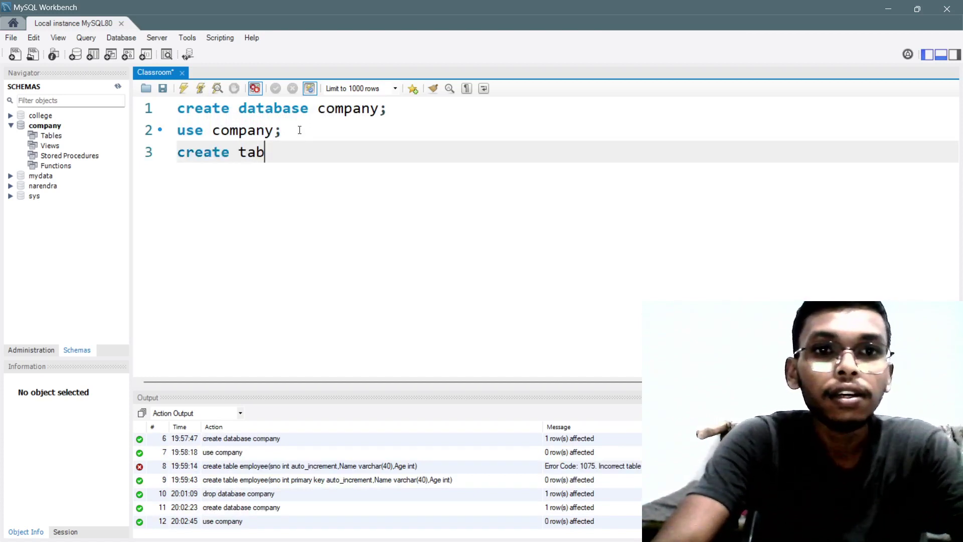
text(le employee (sno int primary key auto_increment)
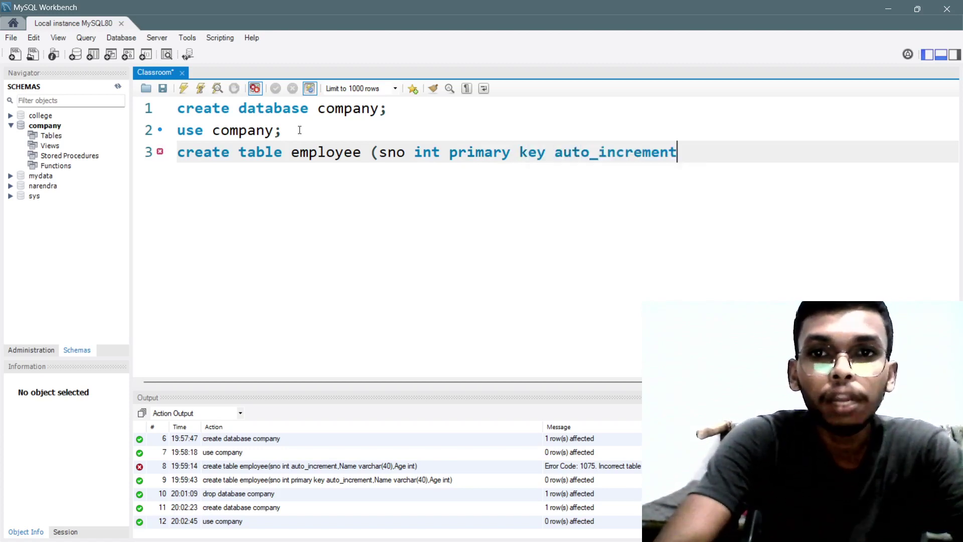
text(,)
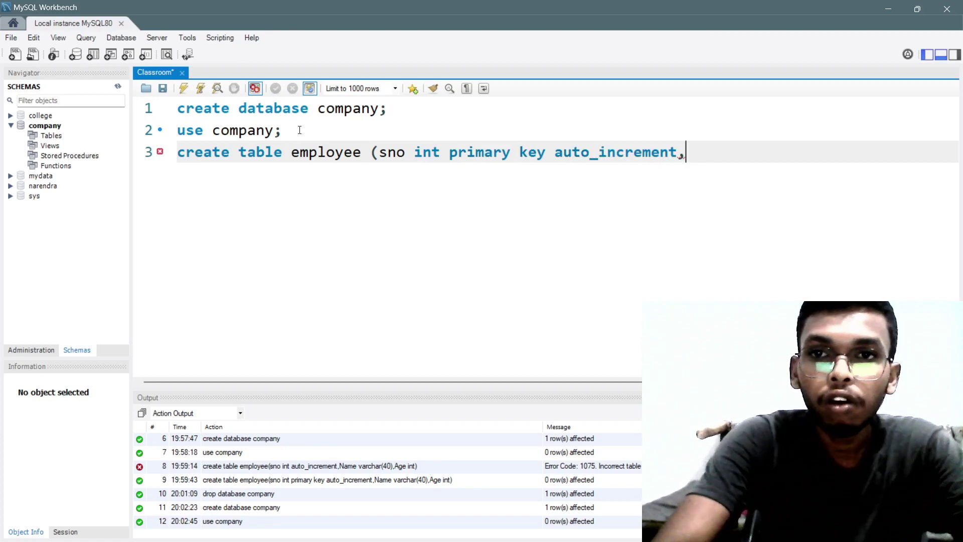
text(Name v)
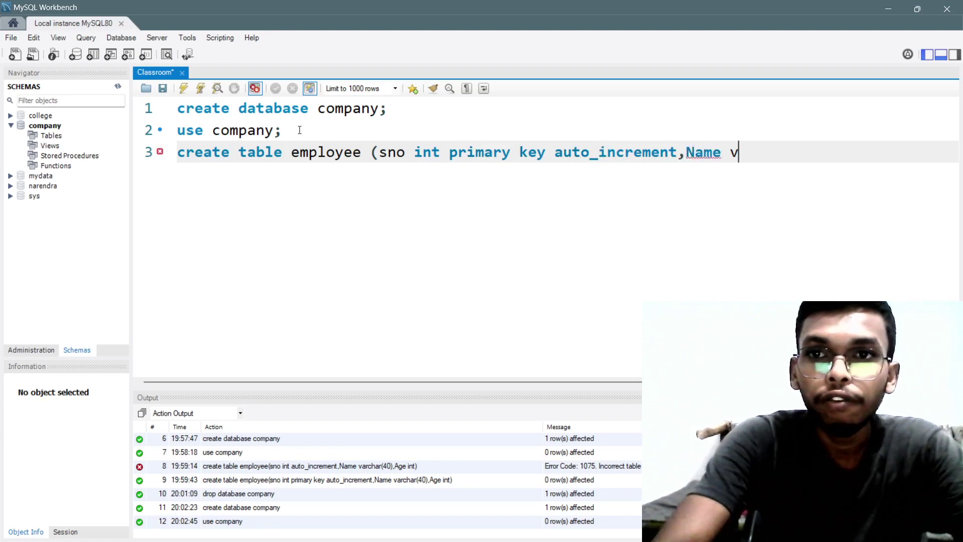
text(archar9)
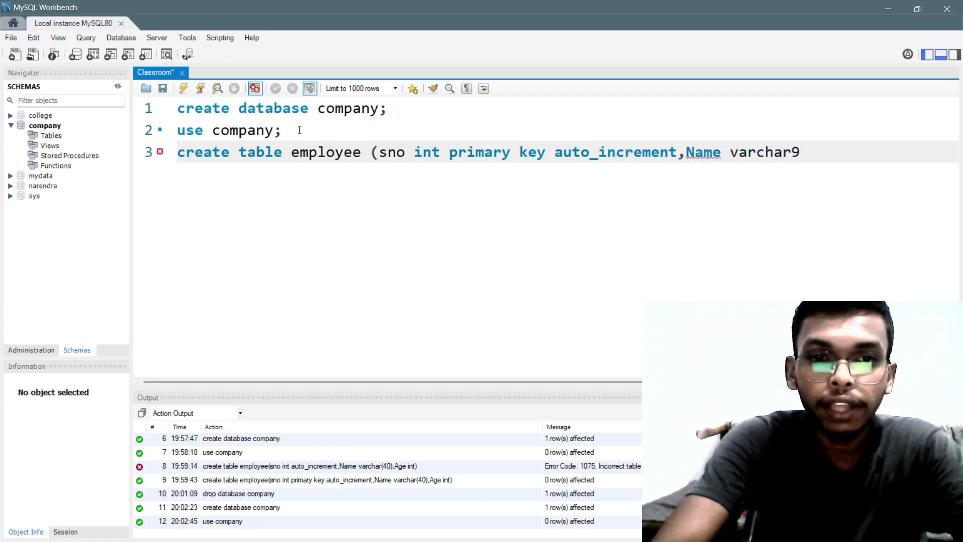
Step: Fix the column type typo and run CREATE TABLE employee with sno, Name and Age
key(BackSpace)
text(40)
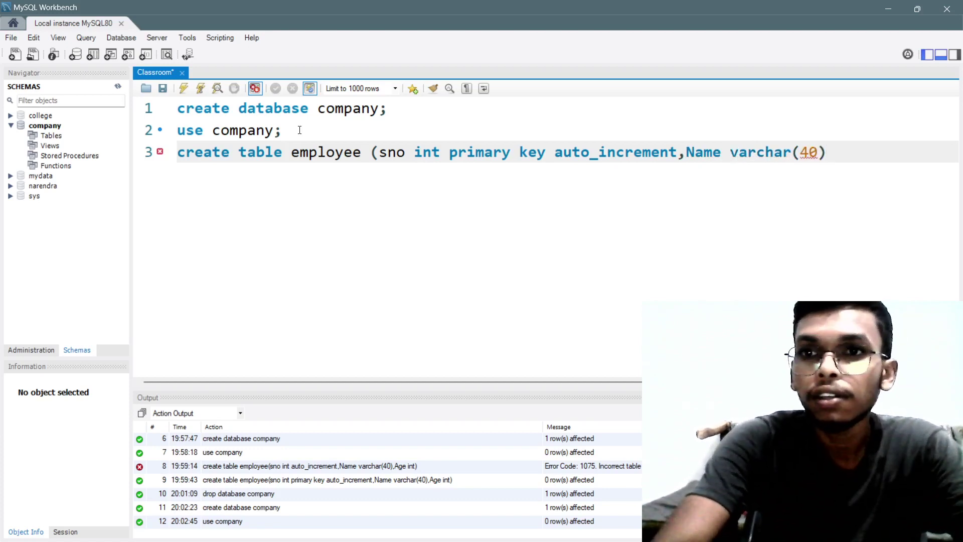
text(Age)
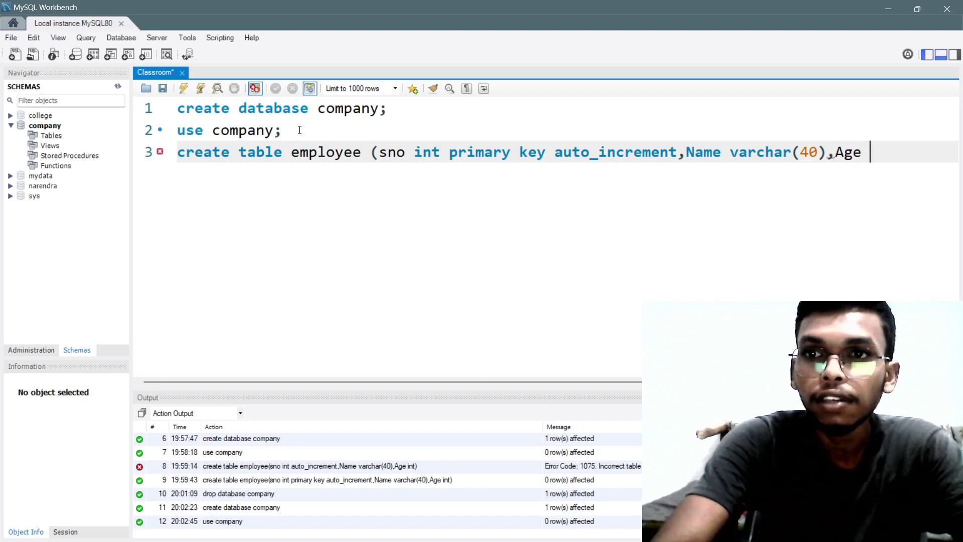
text(int);)
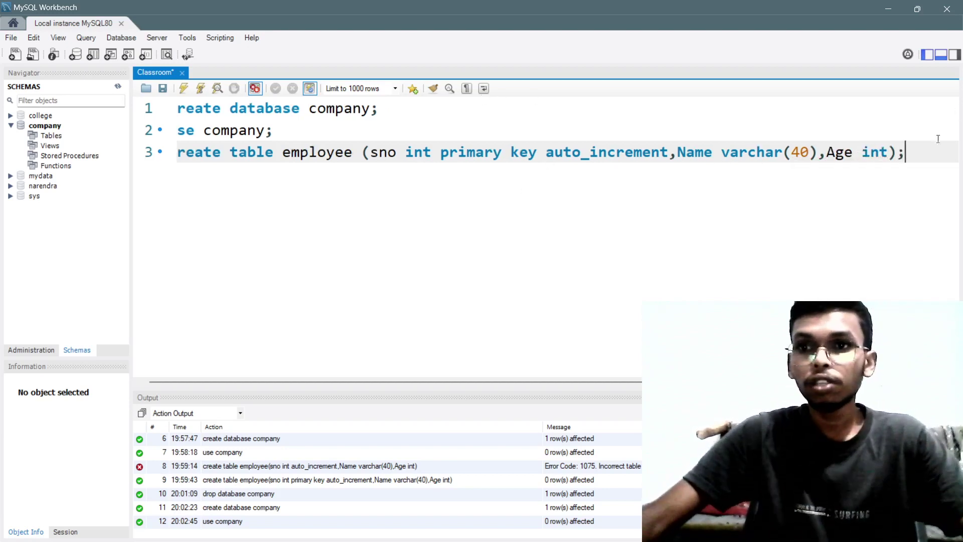
mouse_move(926, 151)
mouse_down()
mouse_move(195, 129)
mouse_move(193, 168)
mouse_move(165, 156)
mouse_up()
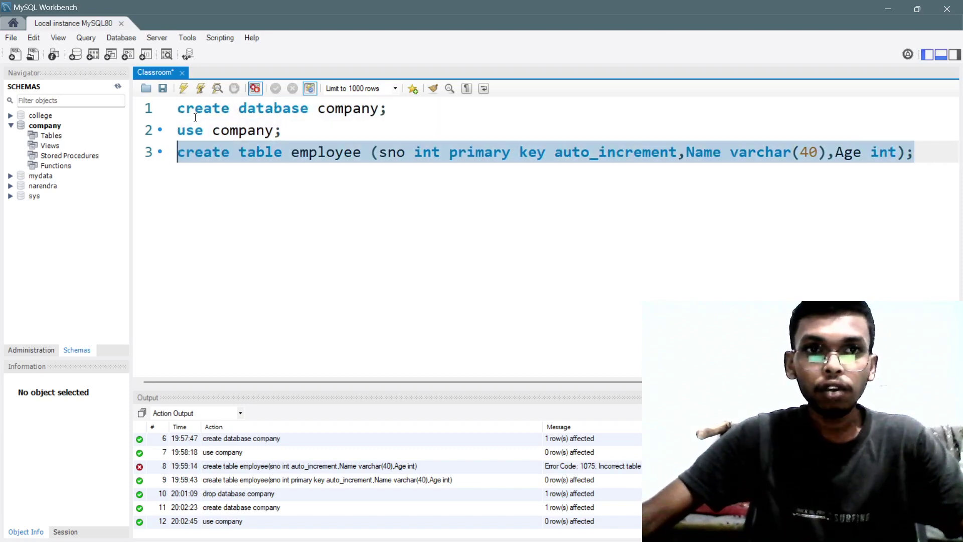
click(201, 88)
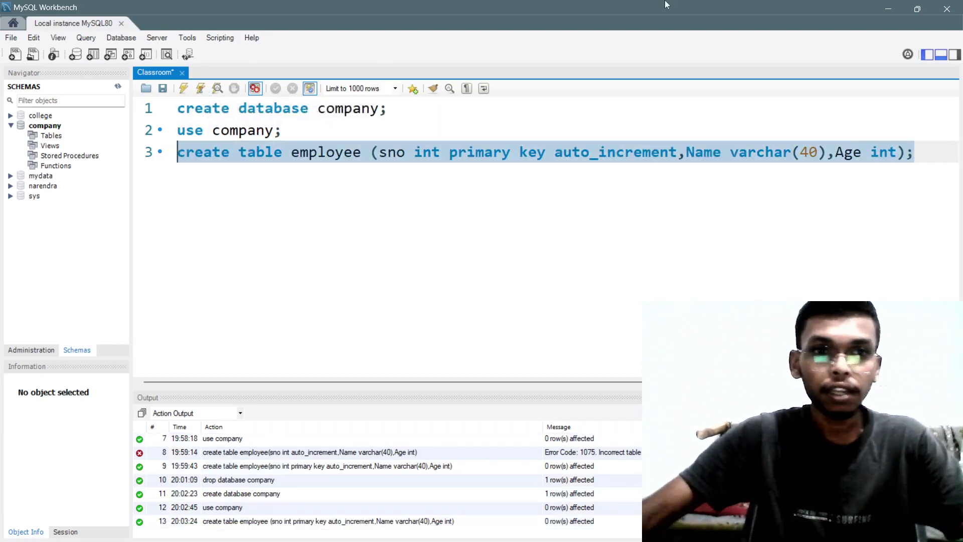
Step: Refresh All in the Navigator and expand company's Tables to show employee
right_click(78, 221)
click(113, 263)
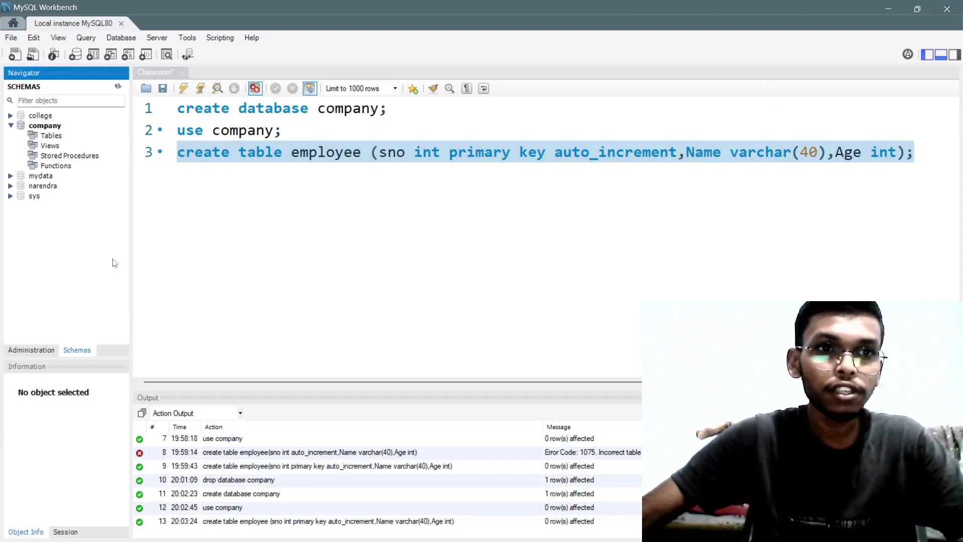
click(23, 136)
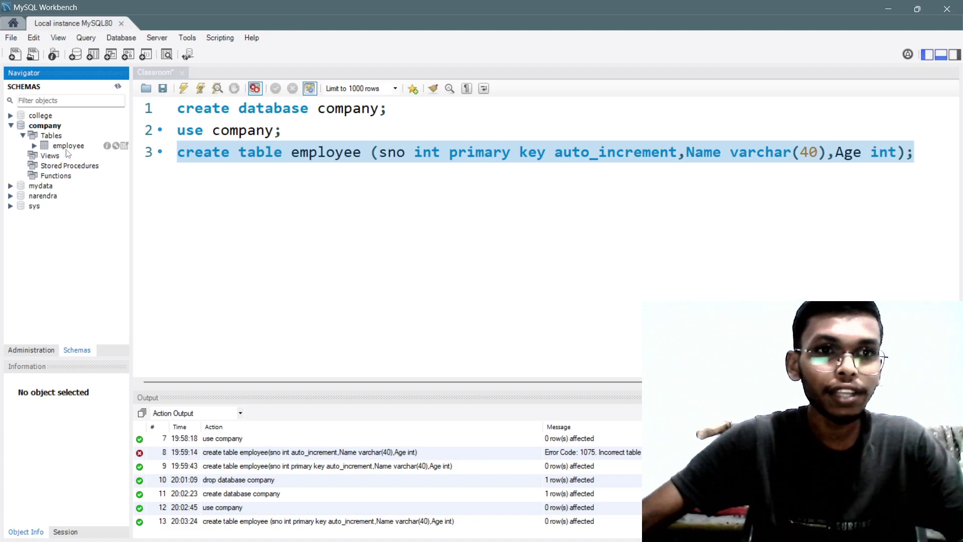
click(227, 195)
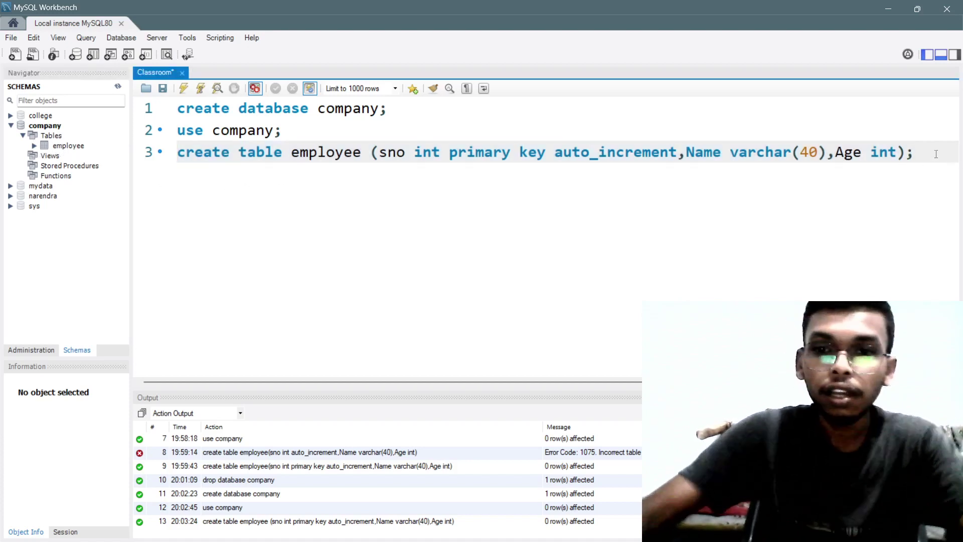
Step: Run INSERT INTO employee (Name,Age) VALUES ("Ramesh",34),("Monu",43) on line 4
key(Return)
text(insert into employee (Na)
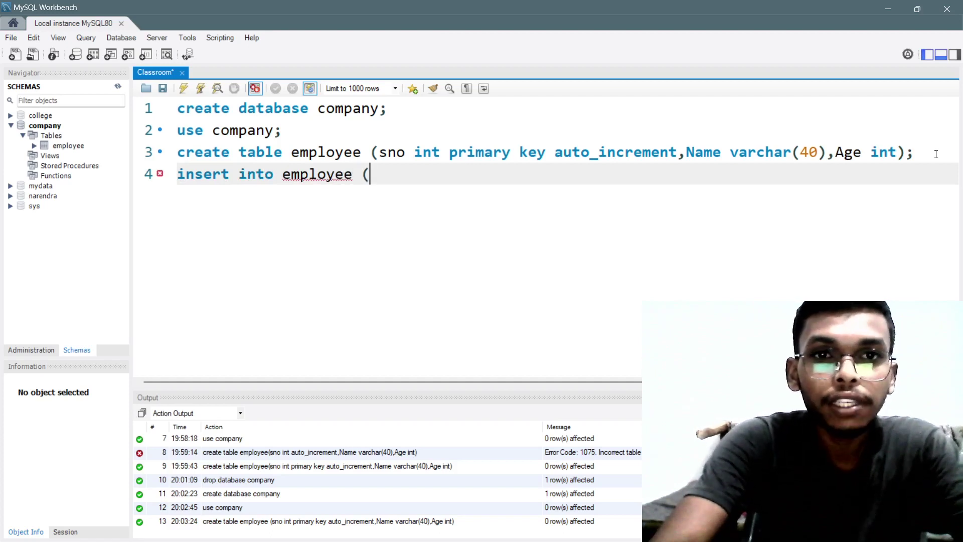
text(me,Age)
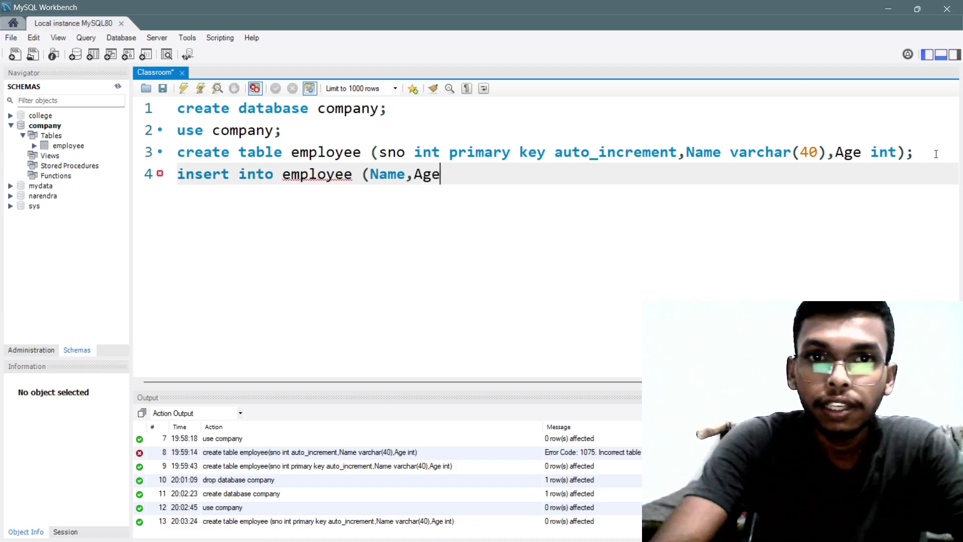
text() va)
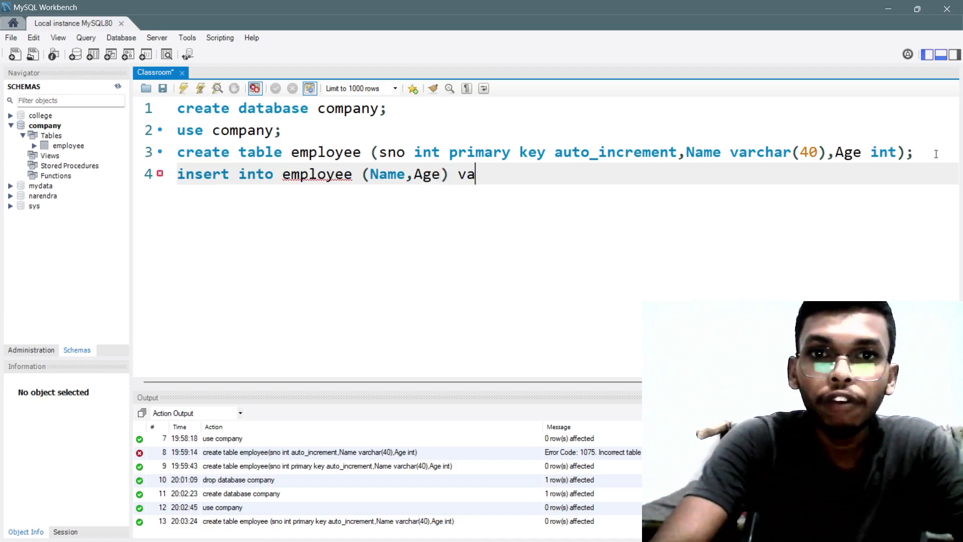
text(lues()
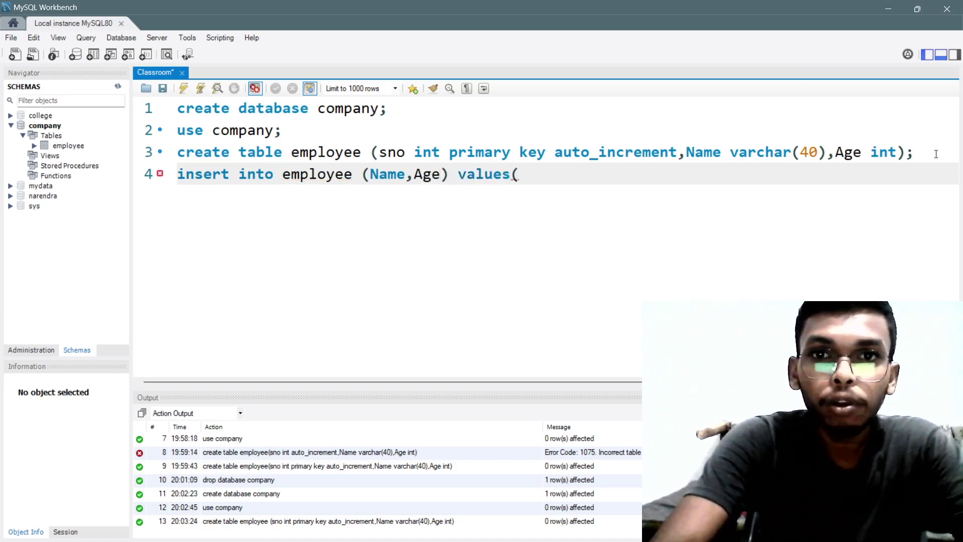
text("Ramesh",)
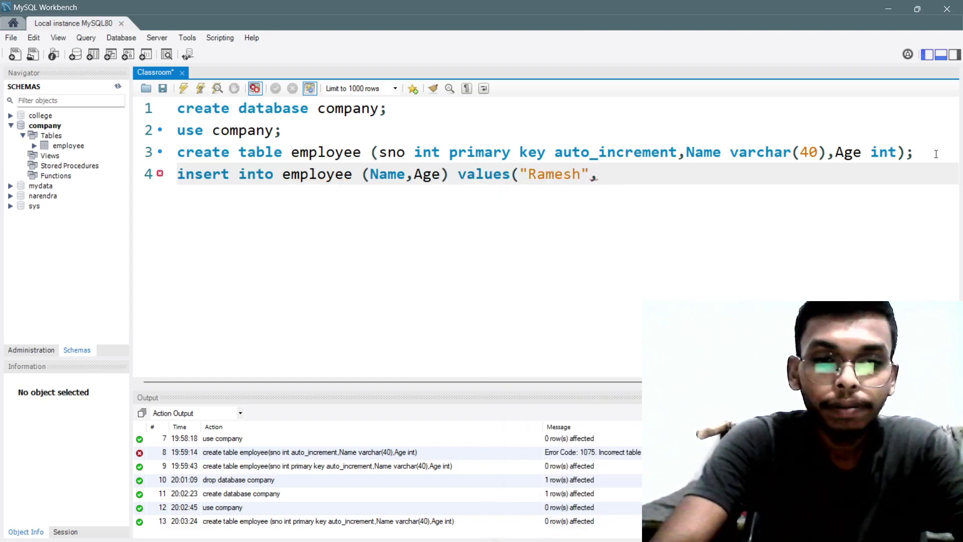
text(34),)
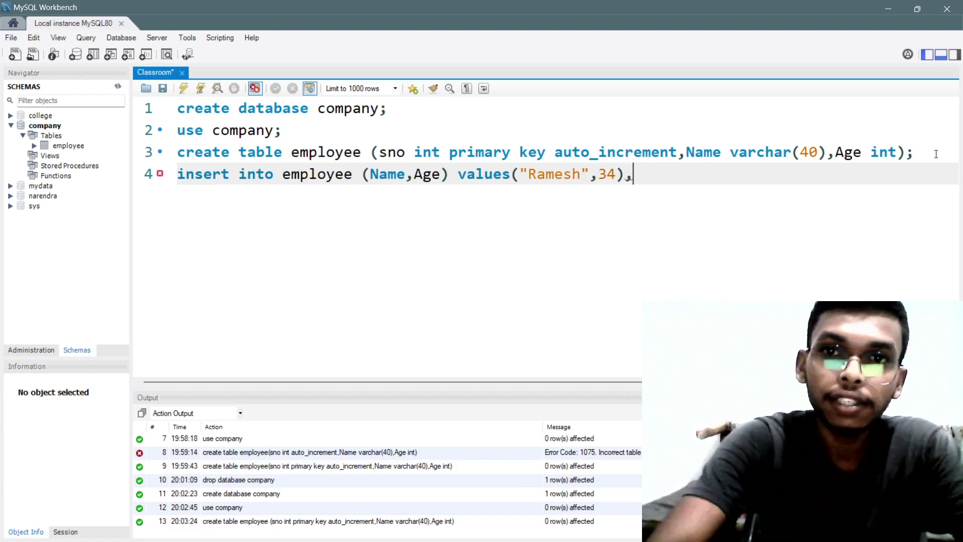
text((")
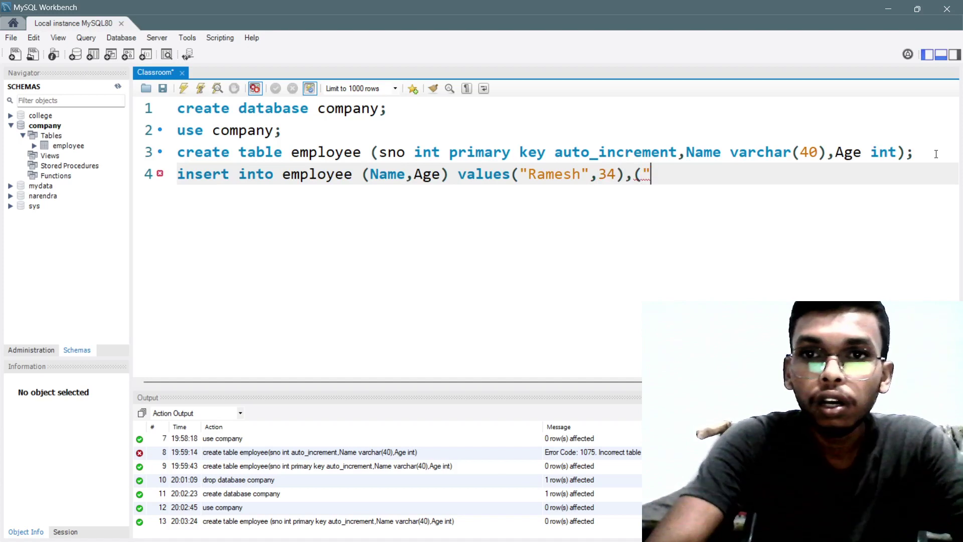
text(Monu")
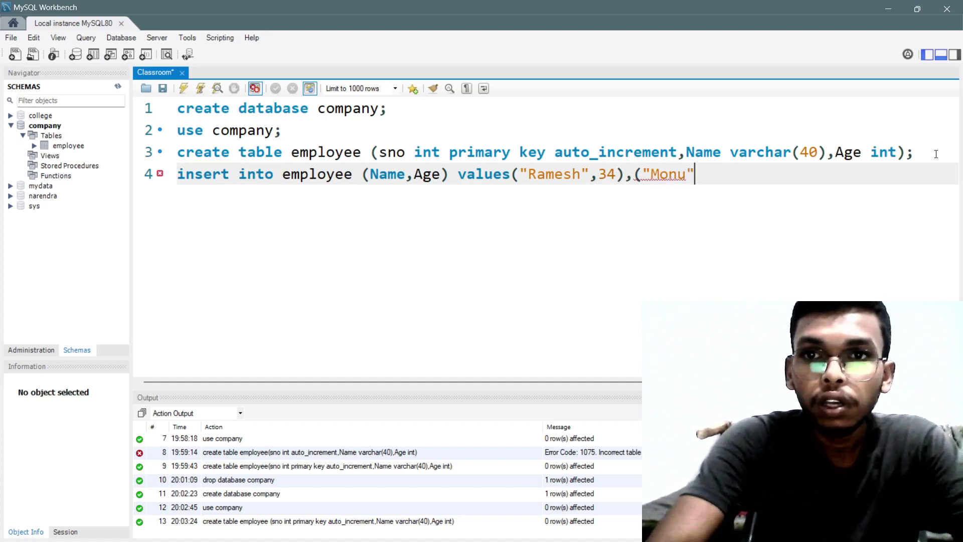
text(,43);)
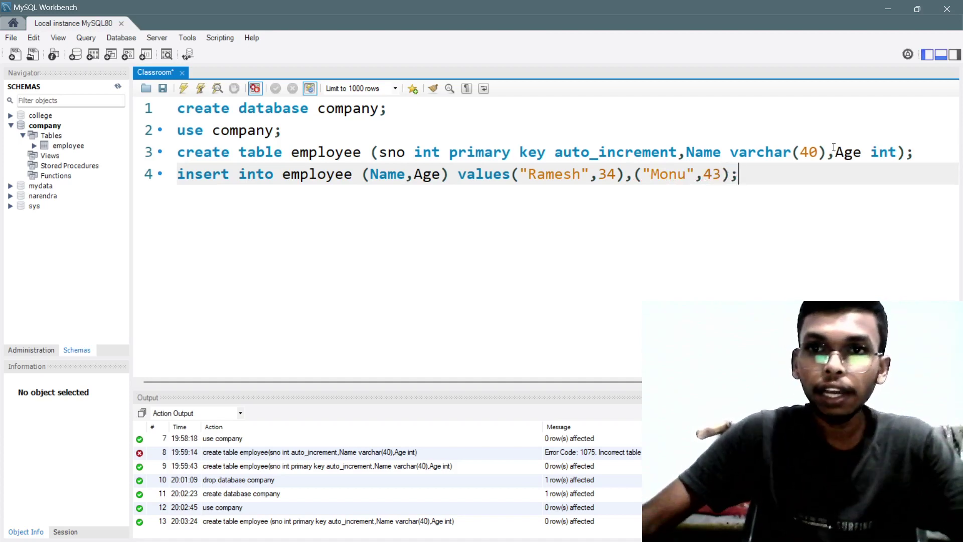
drag(738, 174, 178, 174)
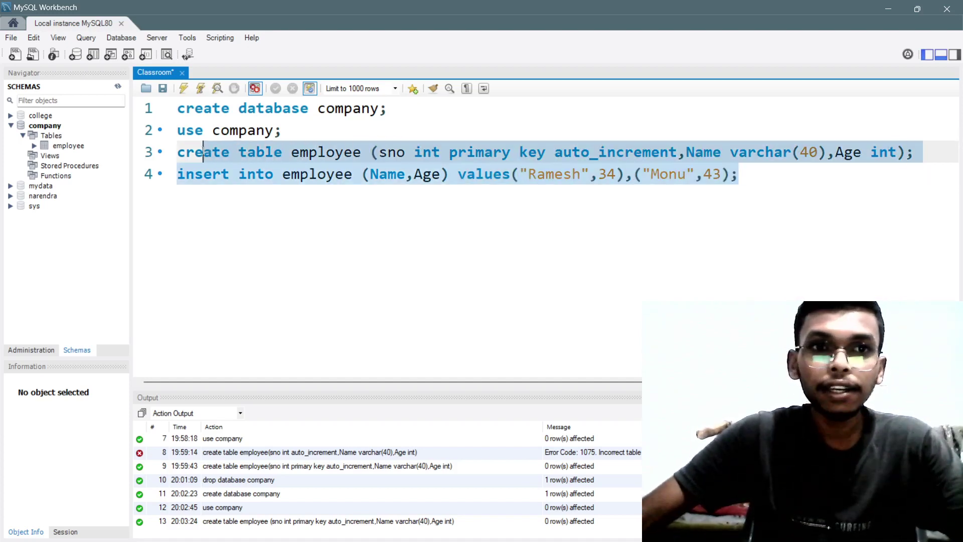
click(200, 89)
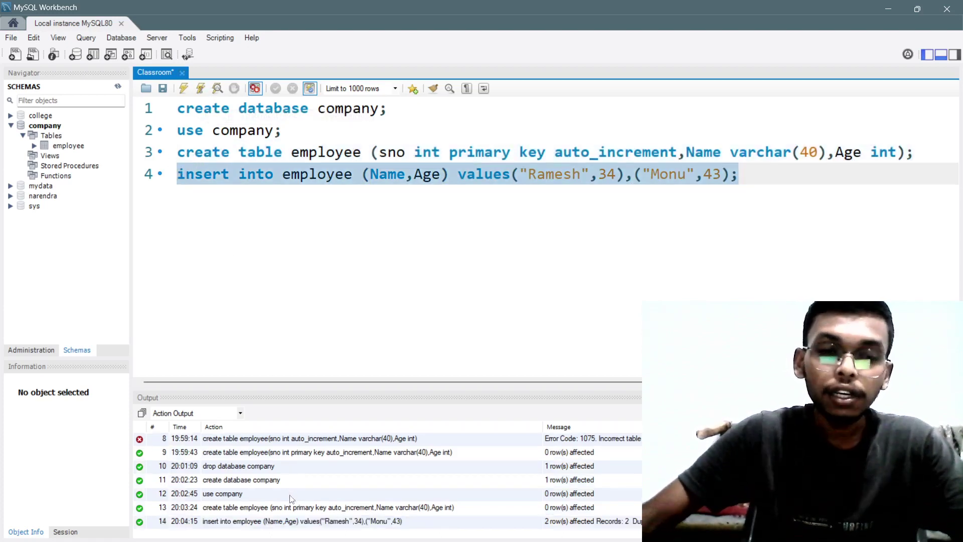
click(225, 223)
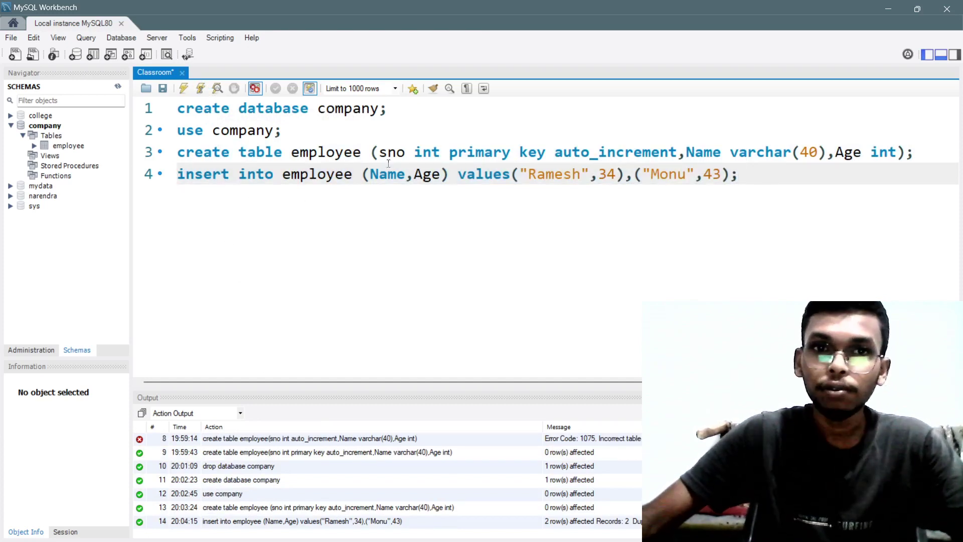
Step: Run SELECT * FROM employee on line 5, check Ramesh and Monu, then close the results
key(Return)
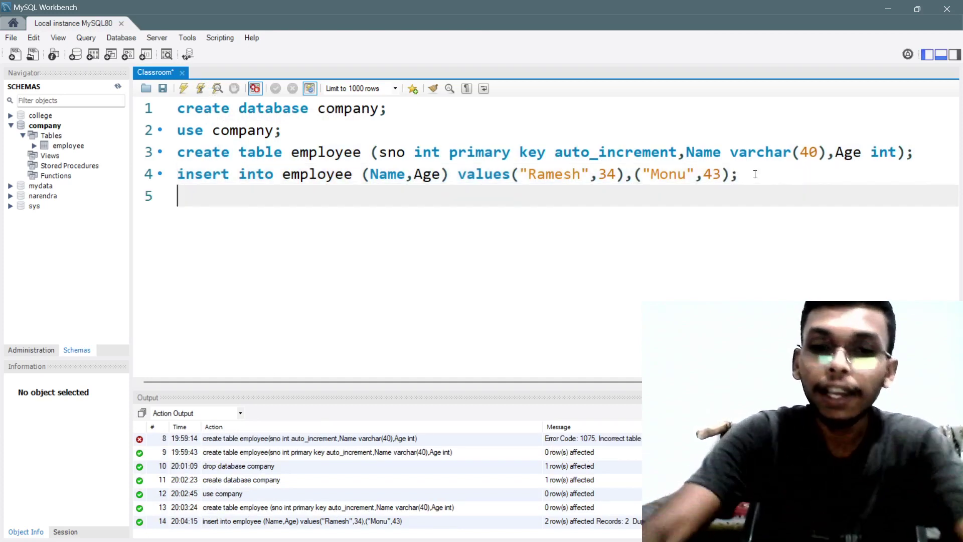
text(select * from employee)
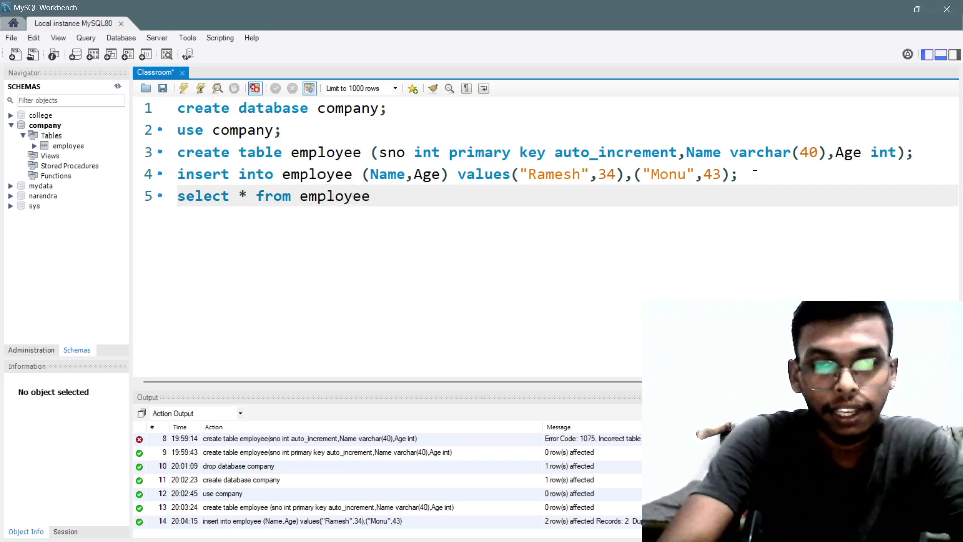
text(;)
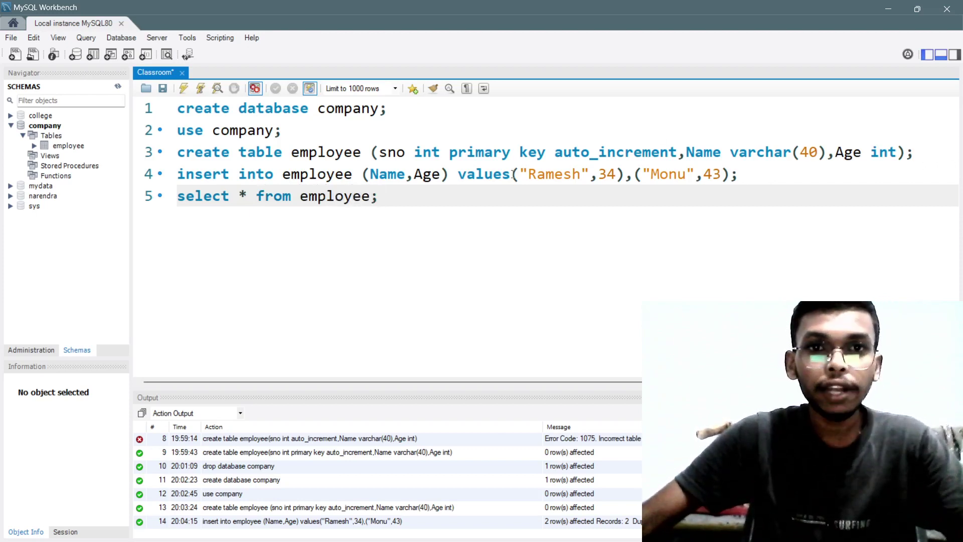
drag(378, 197, 201, 197)
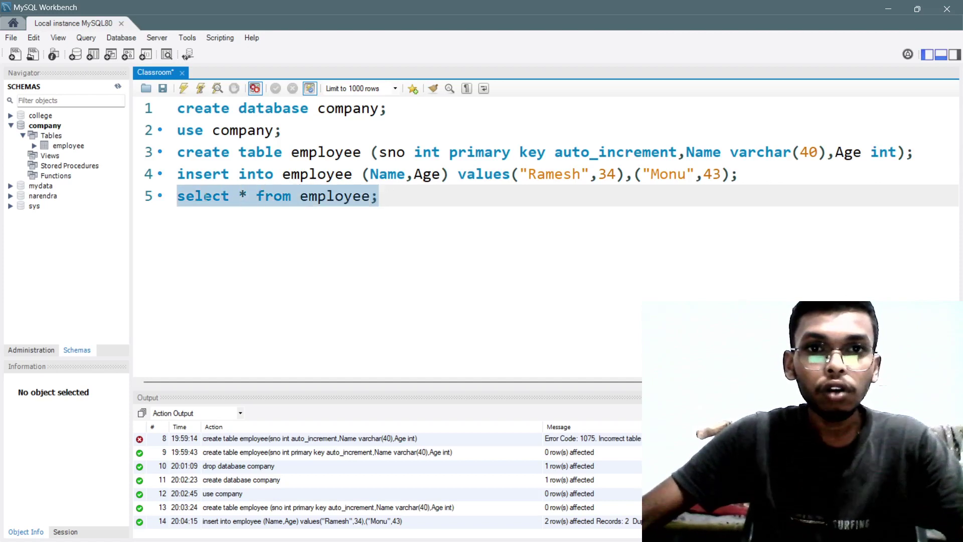
click(183, 90)
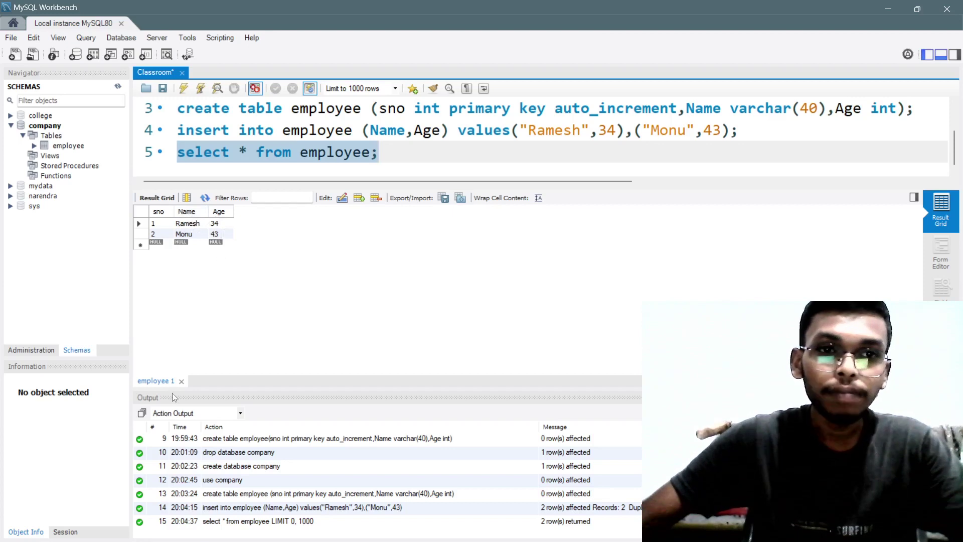
click(181, 381)
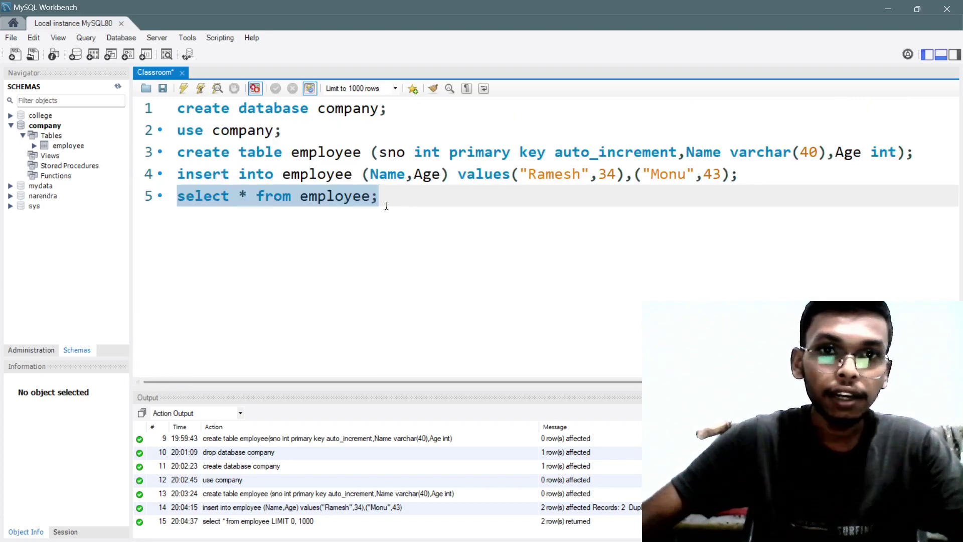
click(391, 201)
Step: Run delete from employee where Name="Ramesh"; on line 7
key(Return)
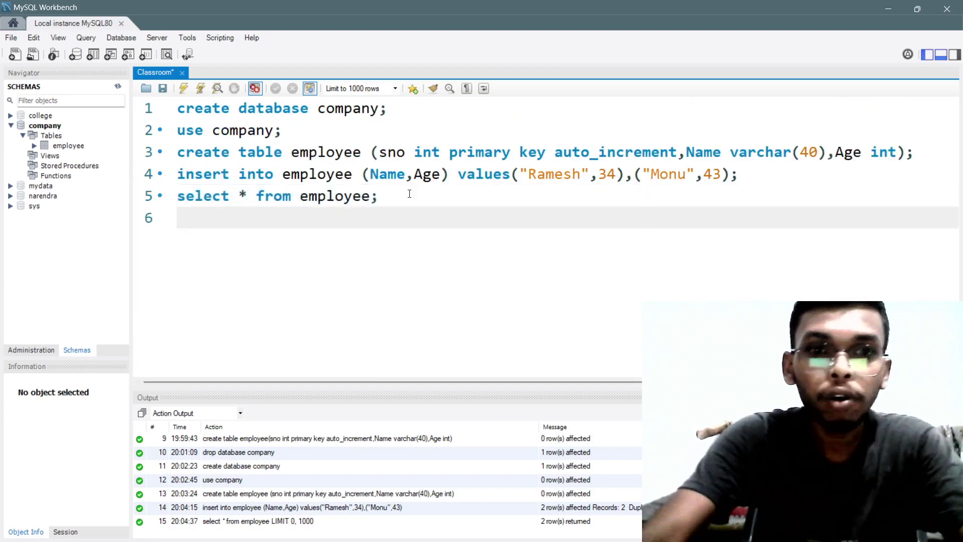
key(Return)
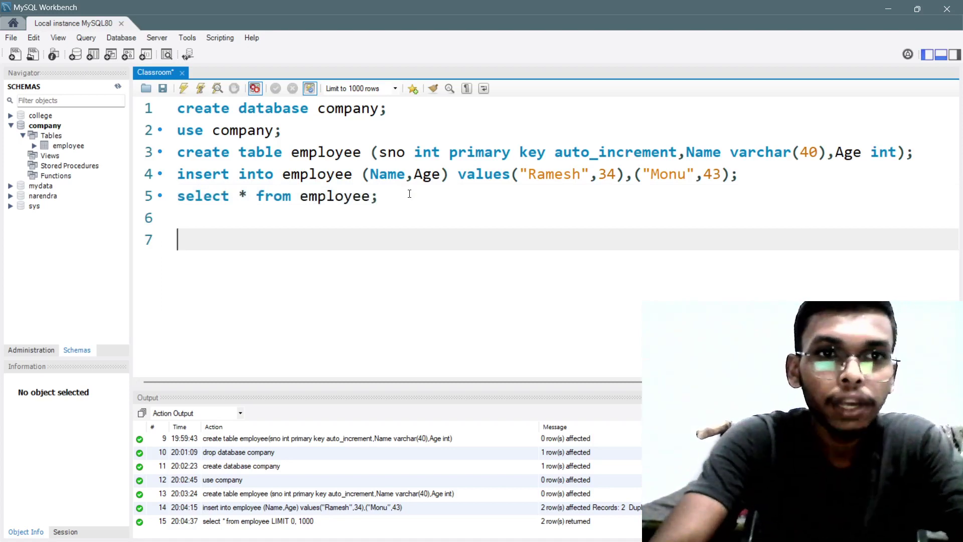
text(delete from employee whe)
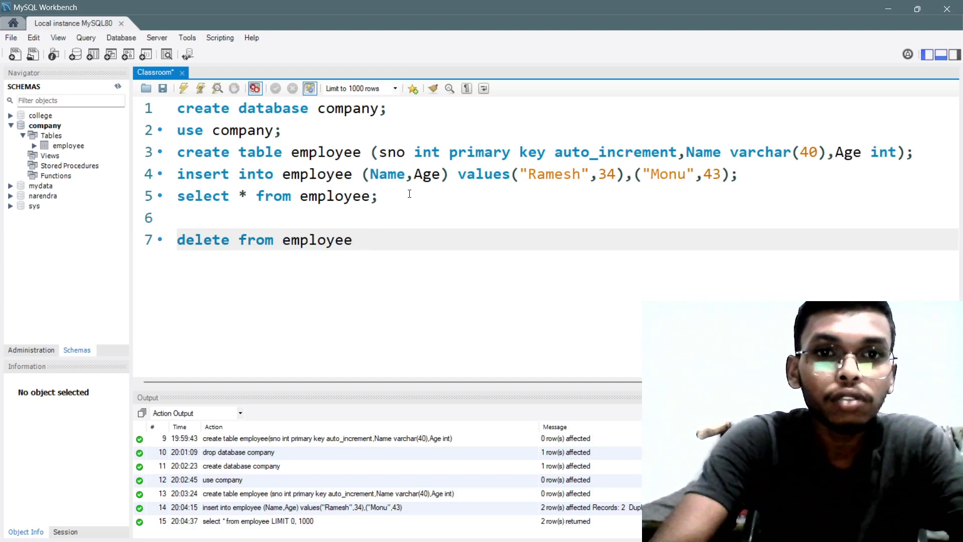
text(re N)
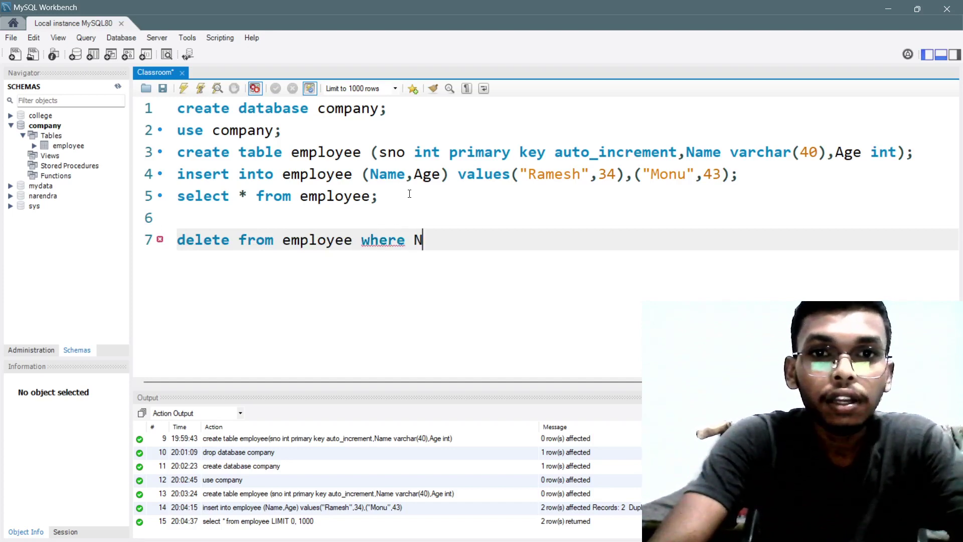
text(ame="Rame)
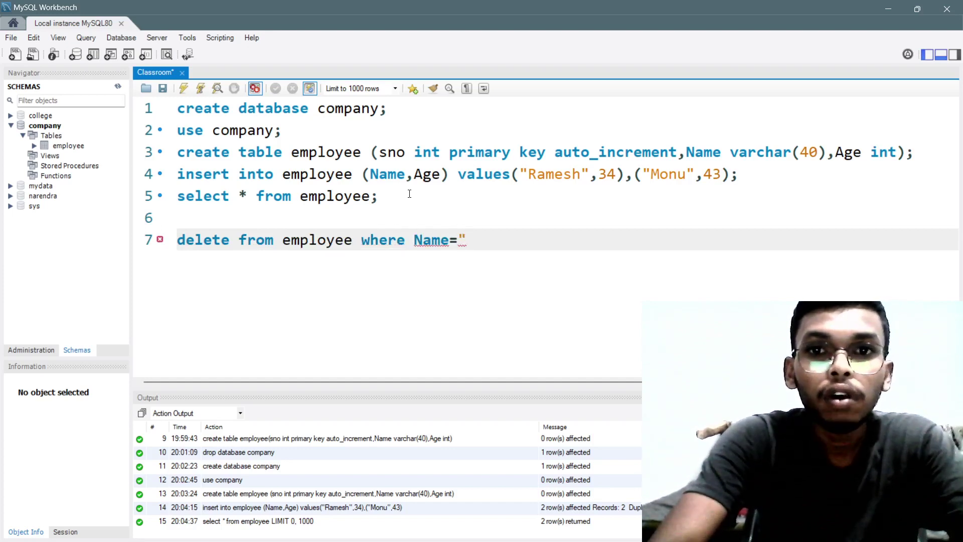
text(sh";)
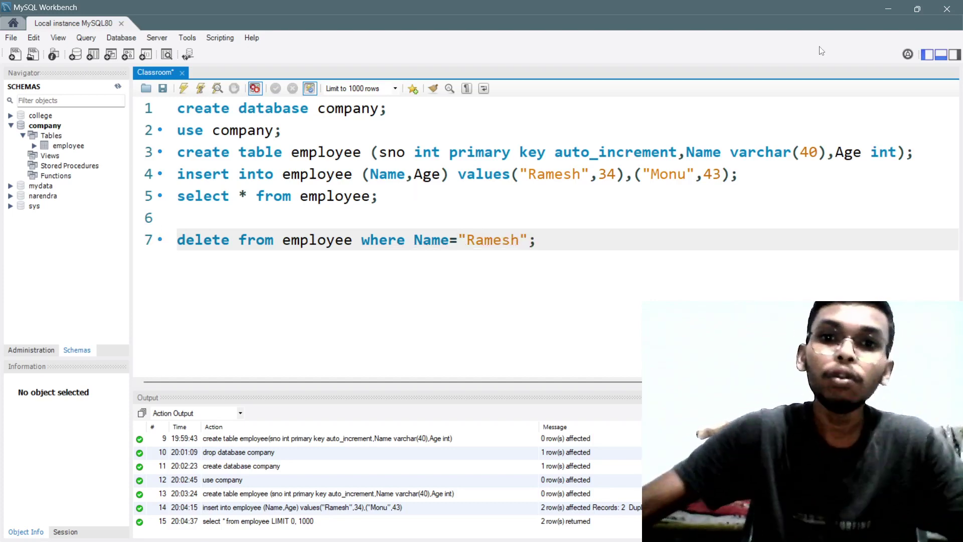
drag(548, 242, 185, 241)
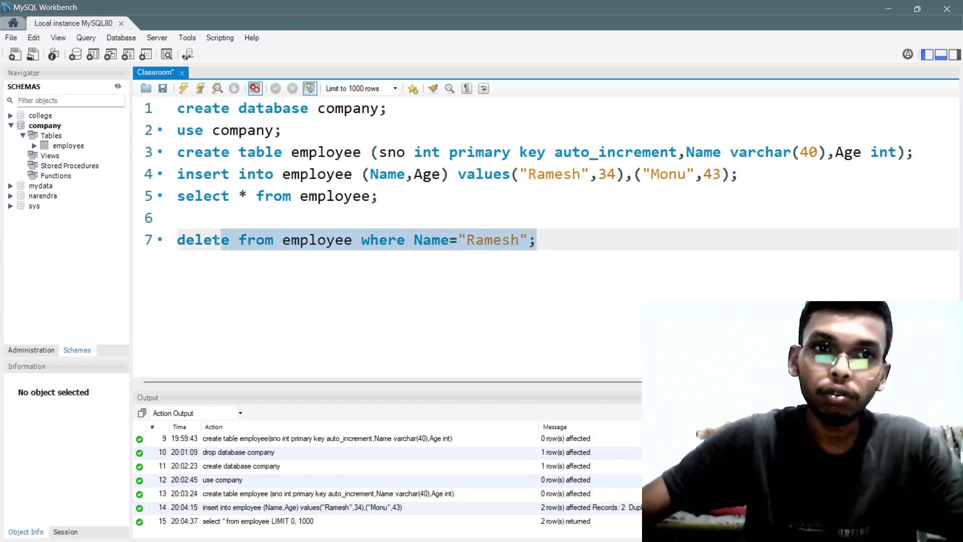
click(200, 91)
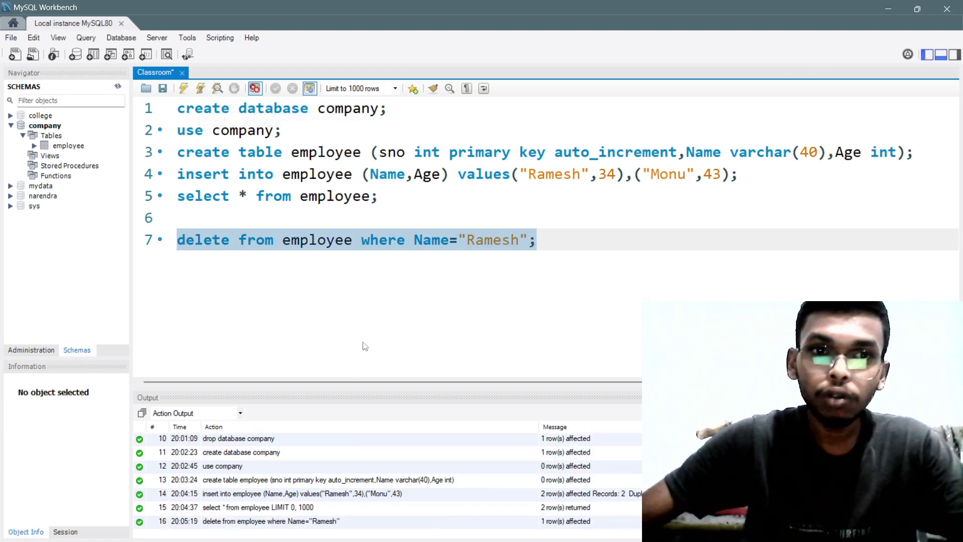
click(274, 277)
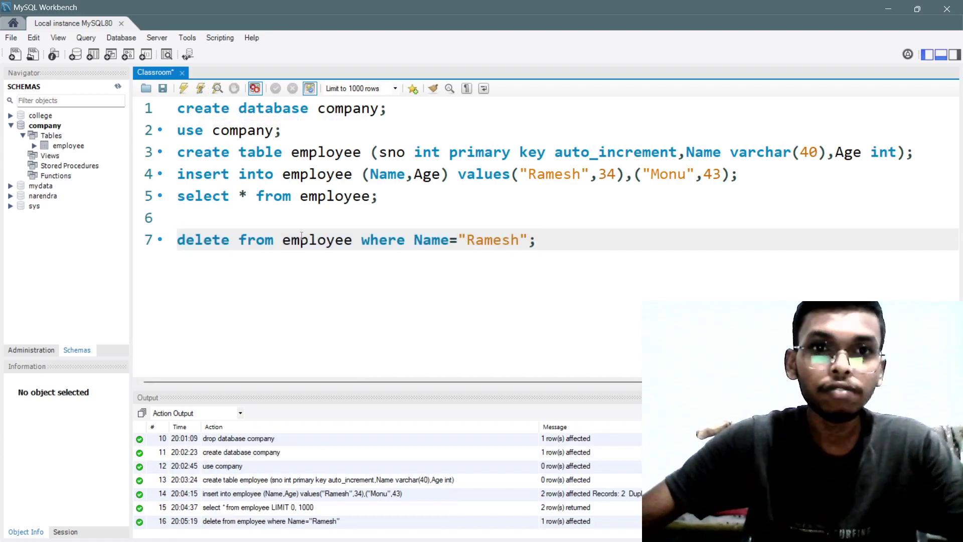
Step: Rerun the line 5 select, confirm only Monu (sno 2) remains, and close the results
drag(381, 197, 179, 197)
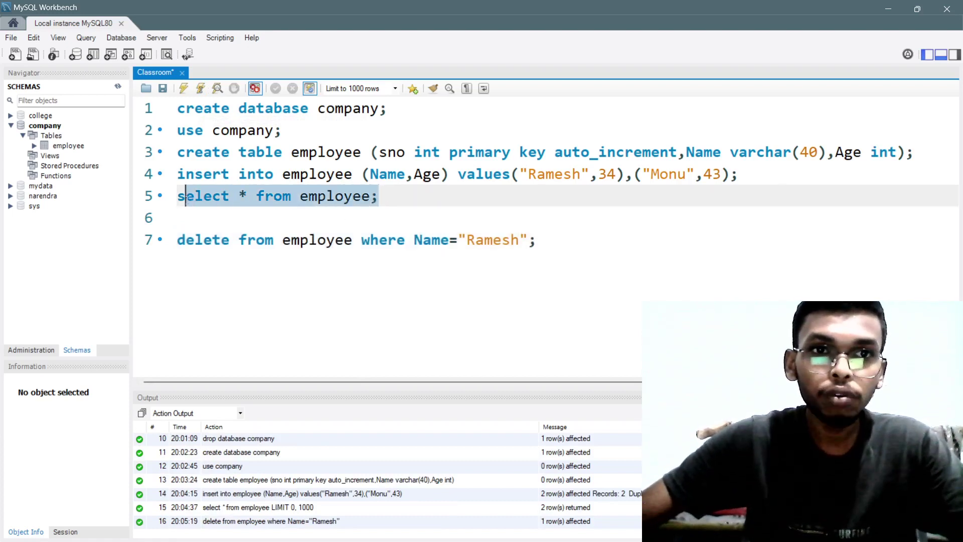
click(200, 89)
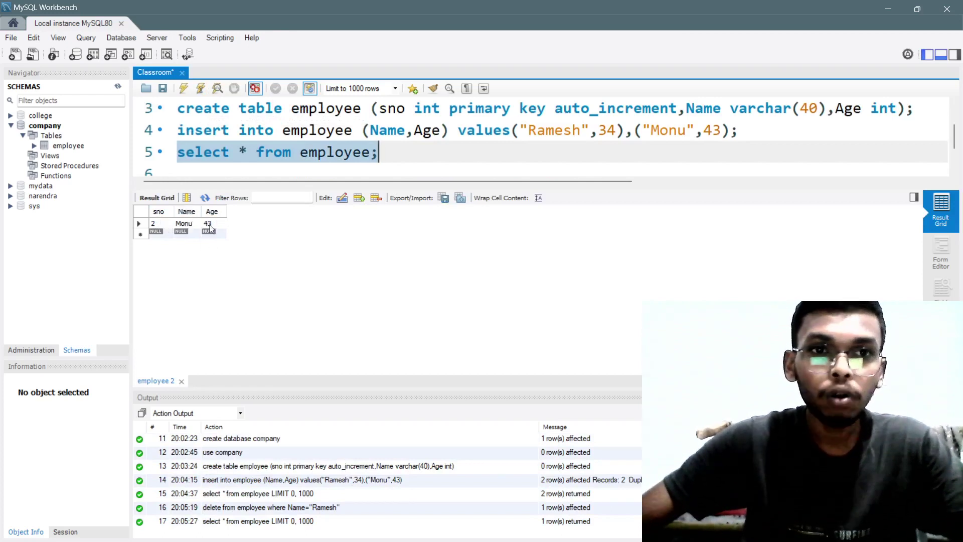
click(181, 381)
click(218, 247)
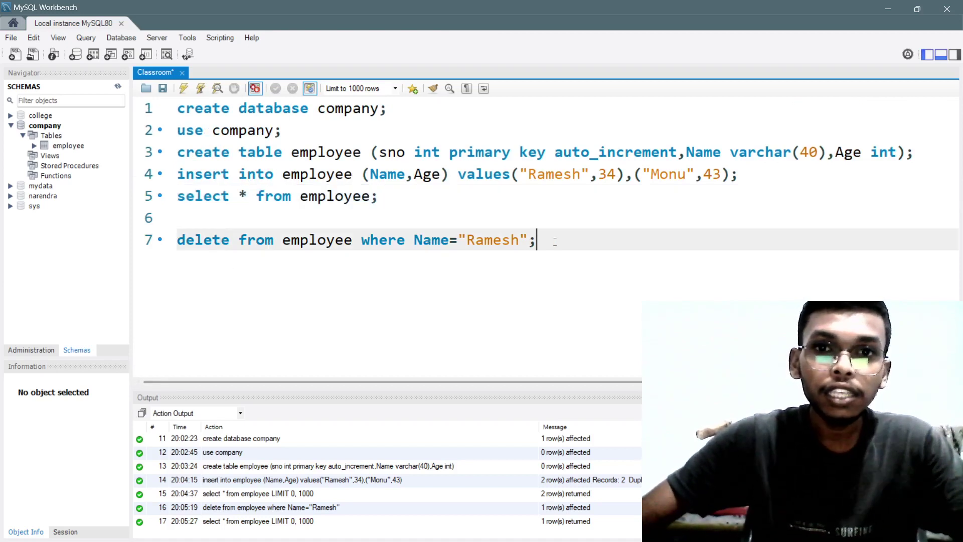
Step: Run 'drop table employee;' on line 8
key(Return)
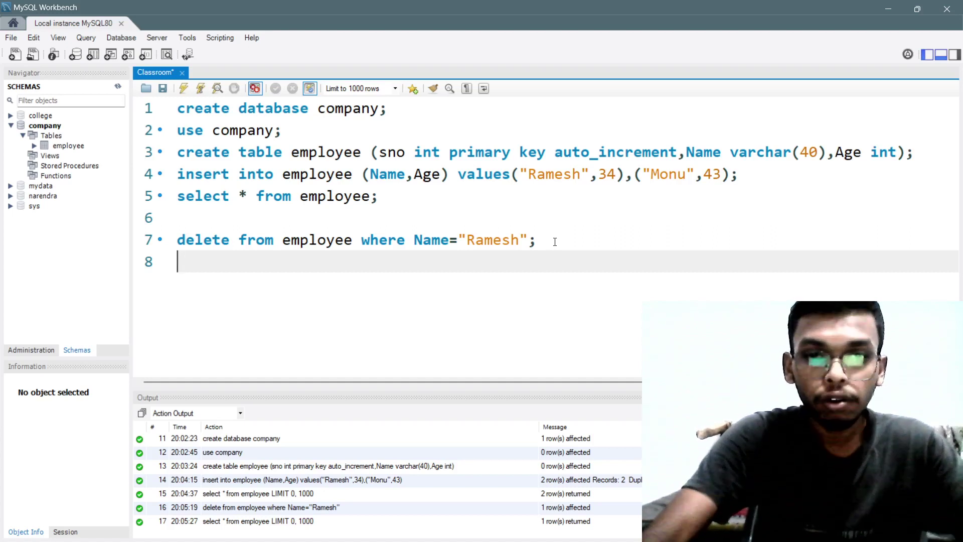
text(drop)
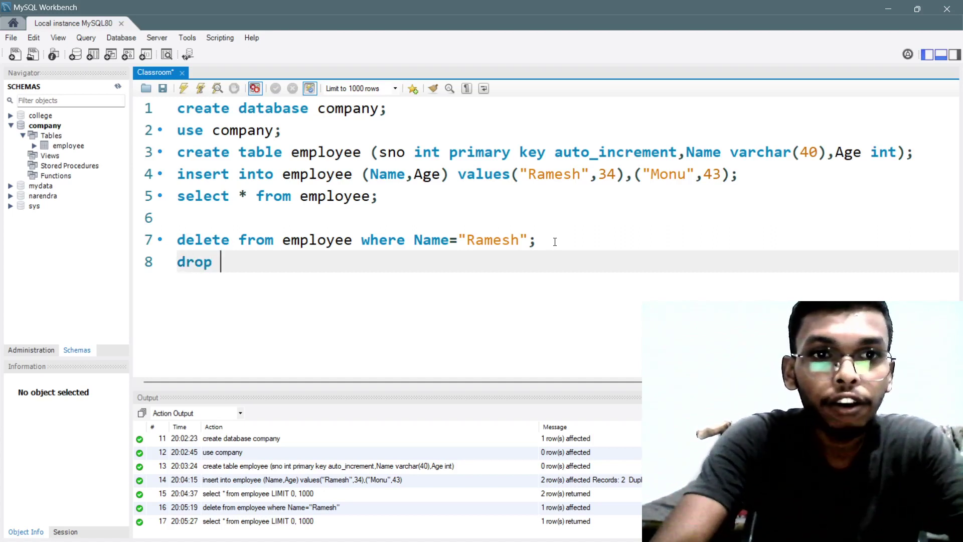
text( table employee;)
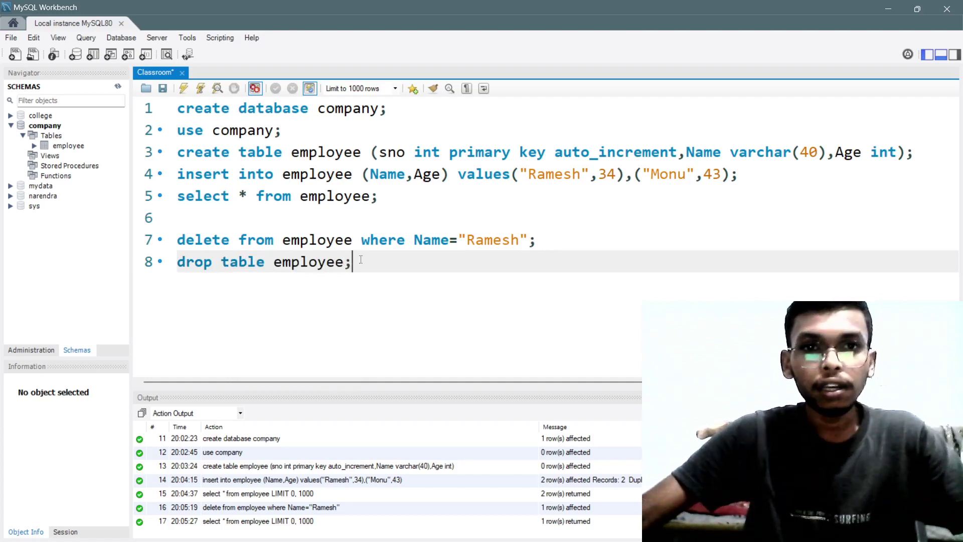
drag(351, 263, 178, 263)
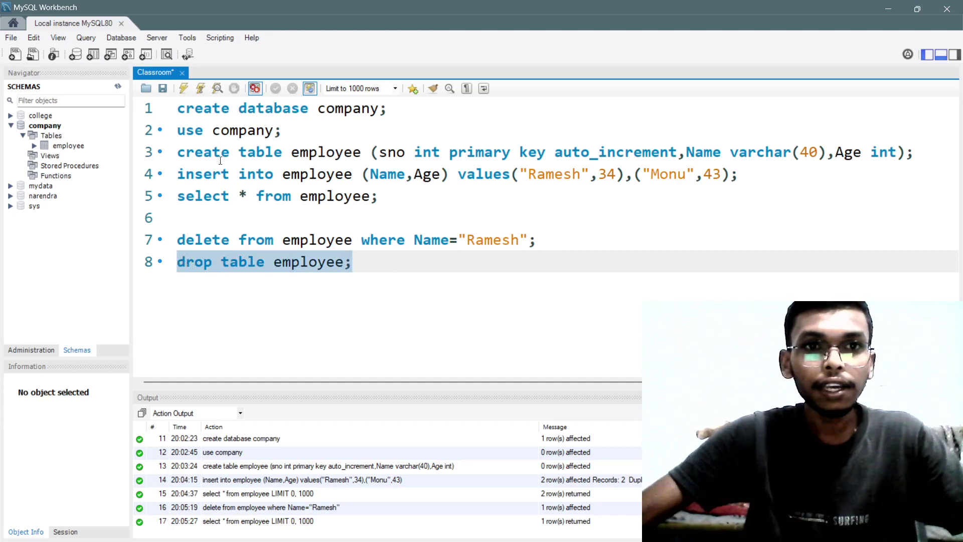
click(200, 89)
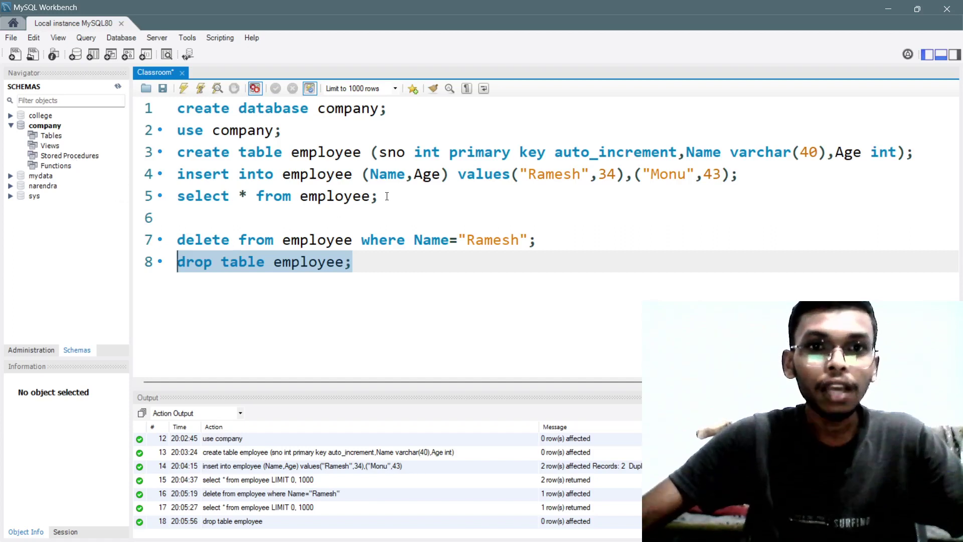
Step: Rerun the line 5 select and review Error Code 1146 in the Output log
drag(387, 195, 171, 192)
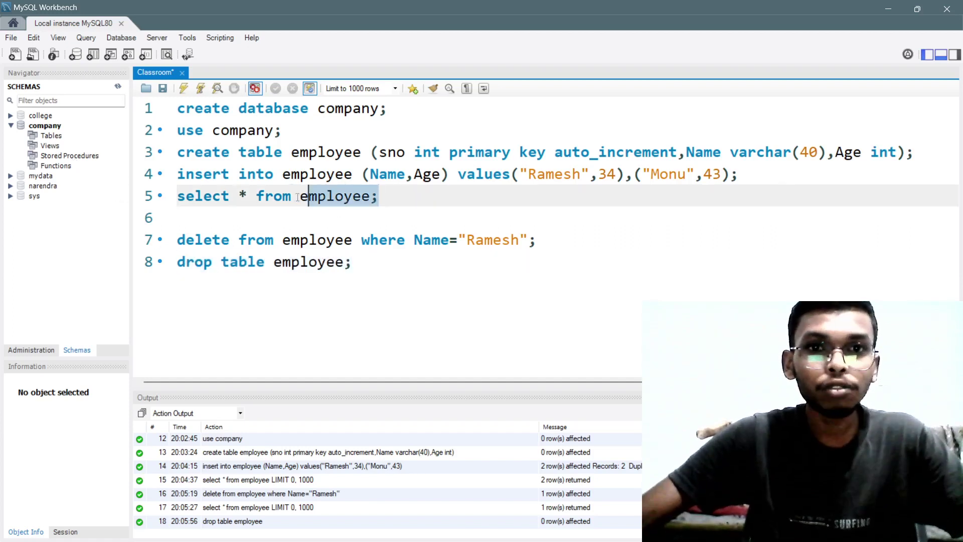
click(201, 88)
click(563, 483)
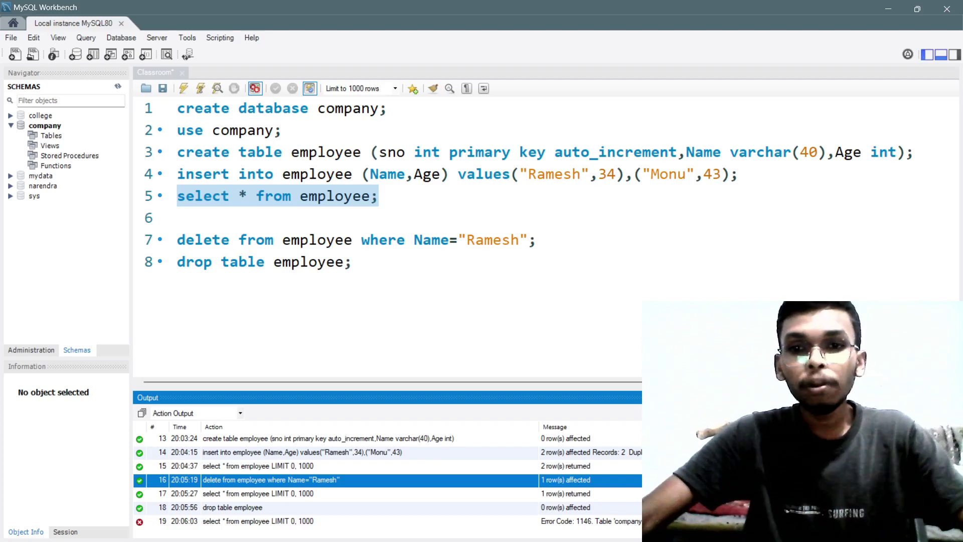
click(452, 320)
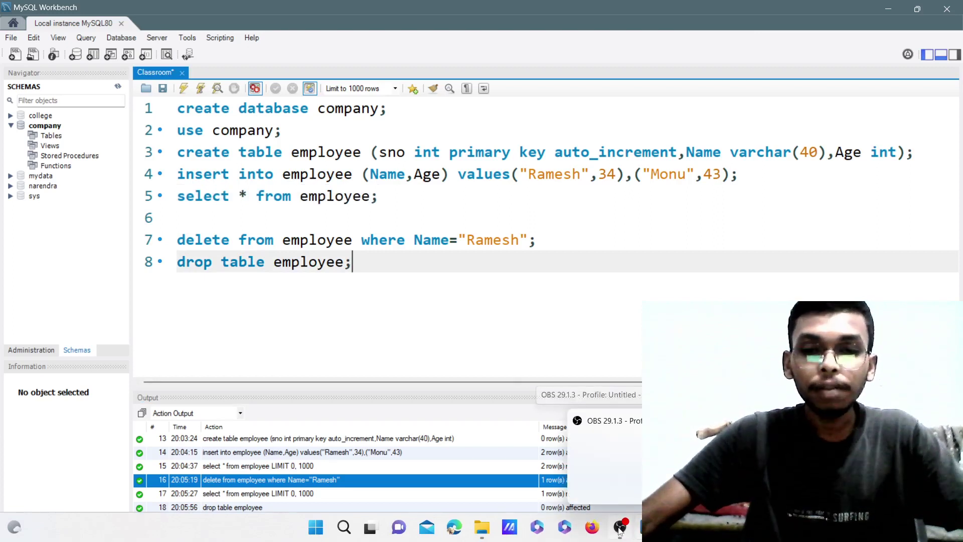
click(619, 528)
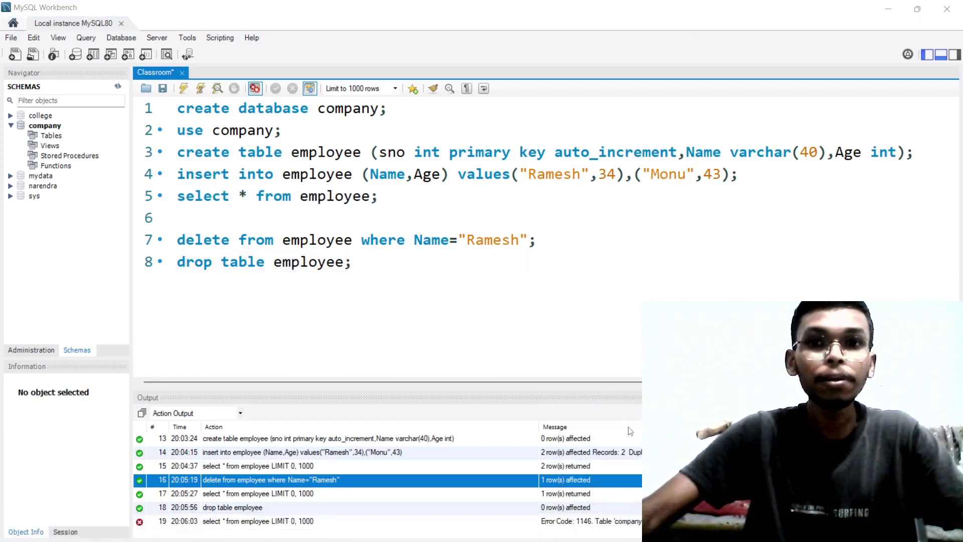